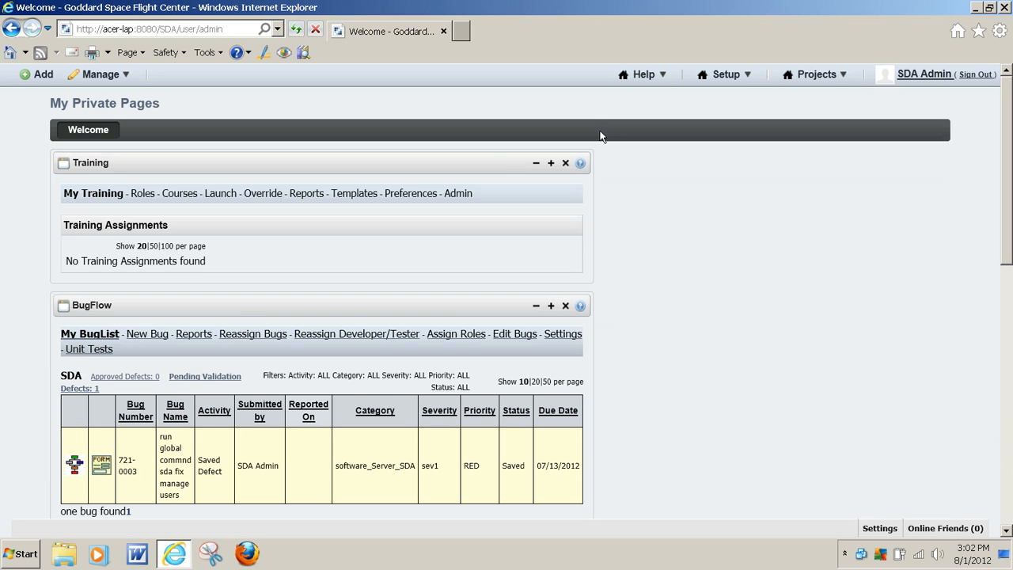
Start a new project named DemoVid and base it on the existing GM3.1_ConfigurationManagement process.
{"action": "mouse_move", "coordinate": [748, 76]}
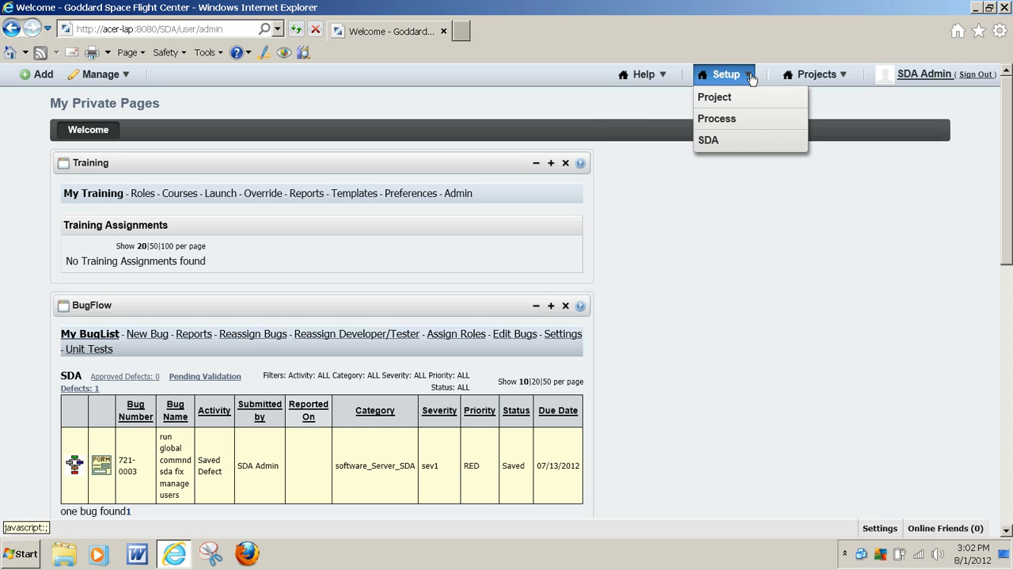
{"action": "left_click", "coordinate": [741, 98]}
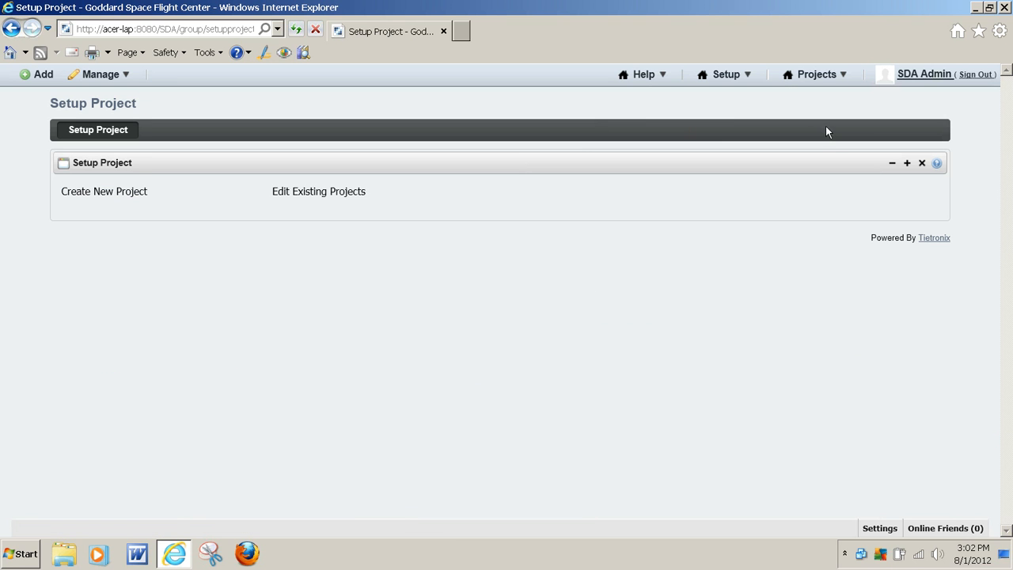
{"action": "left_click", "coordinate": [130, 194]}
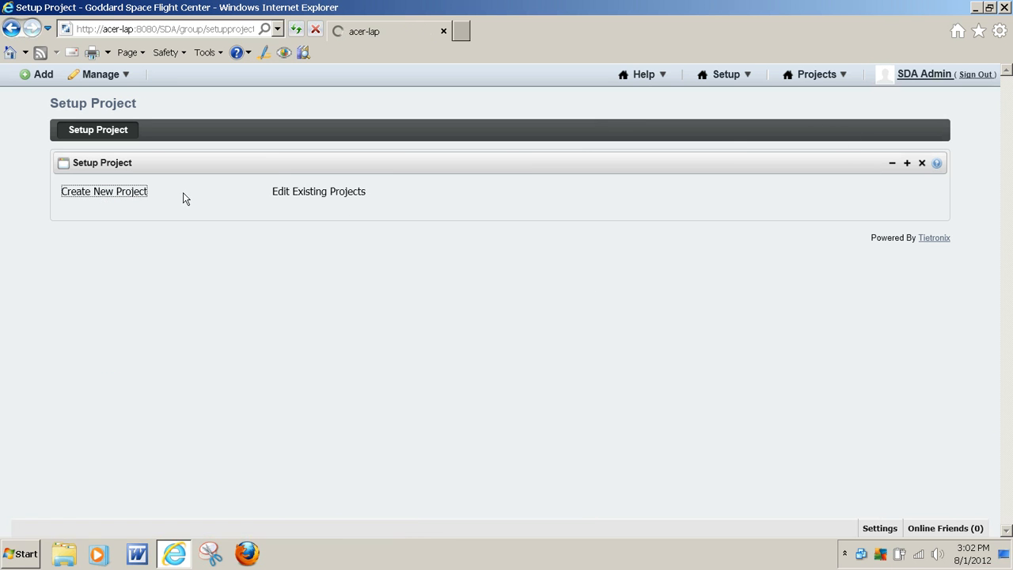
{"action": "left_click", "coordinate": [349, 263]}
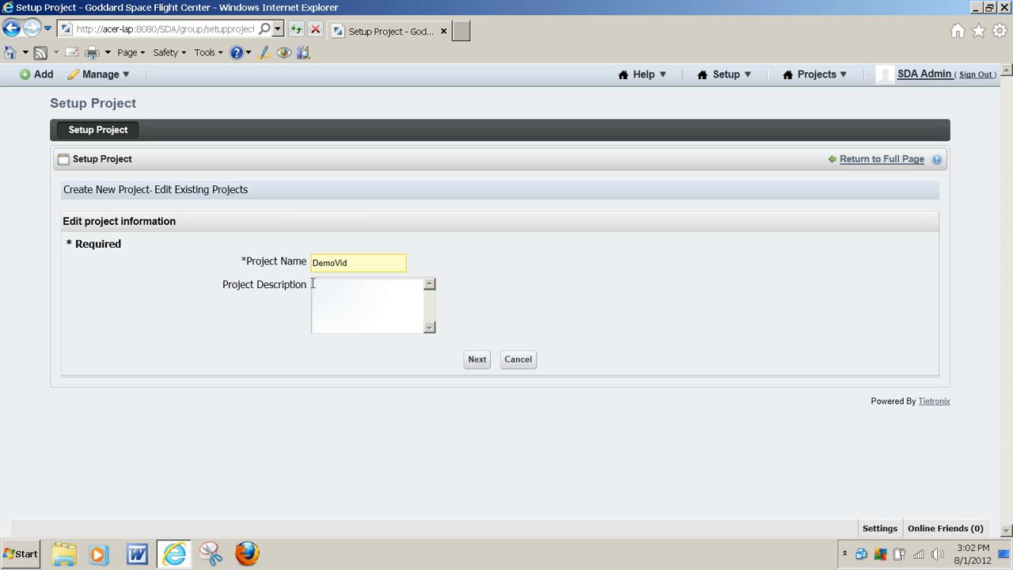
{"action": "left_click", "coordinate": [479, 360]}
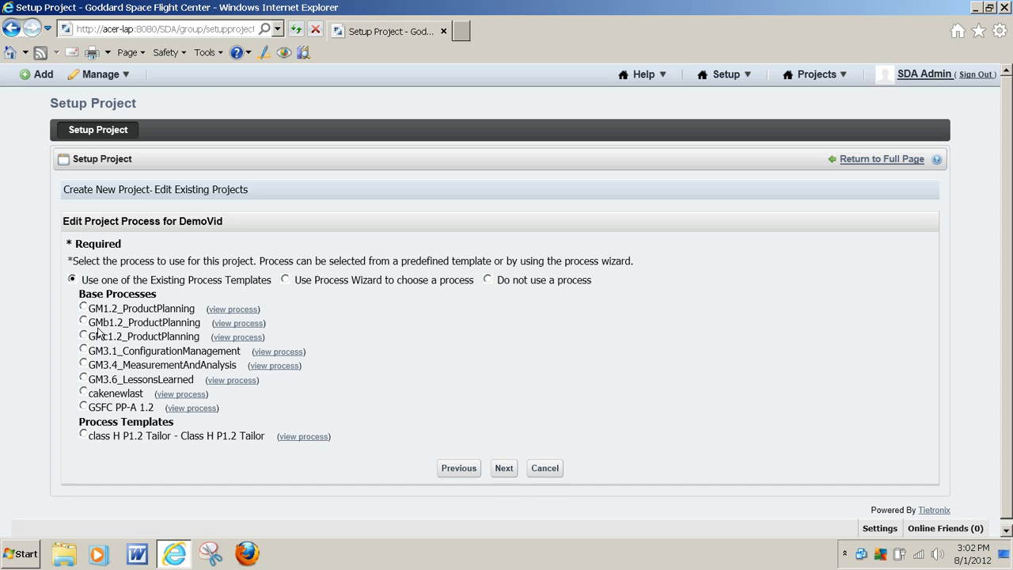
{"action": "left_click", "coordinate": [83, 350]}
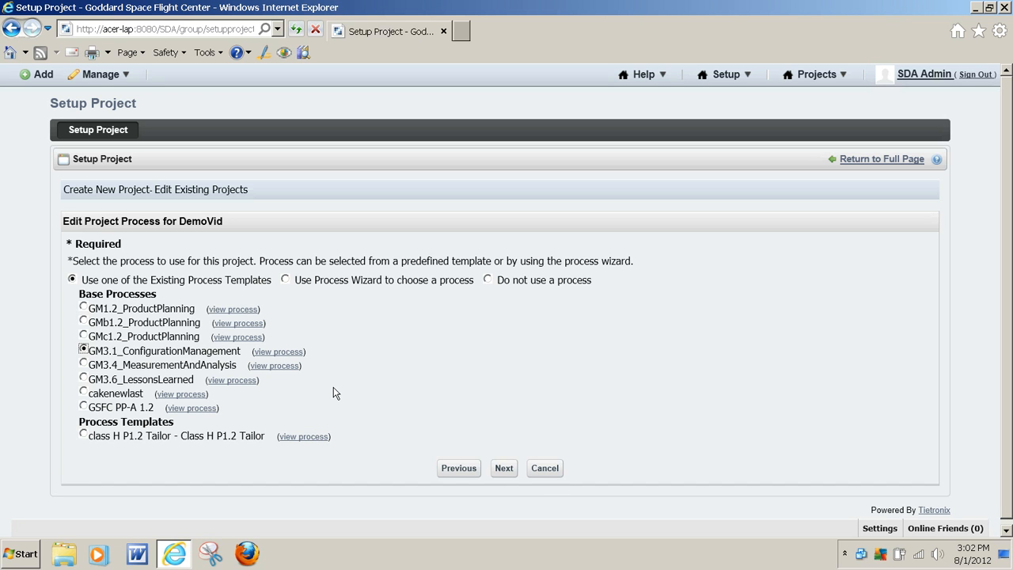
{"action": "left_click", "coordinate": [504, 469]}
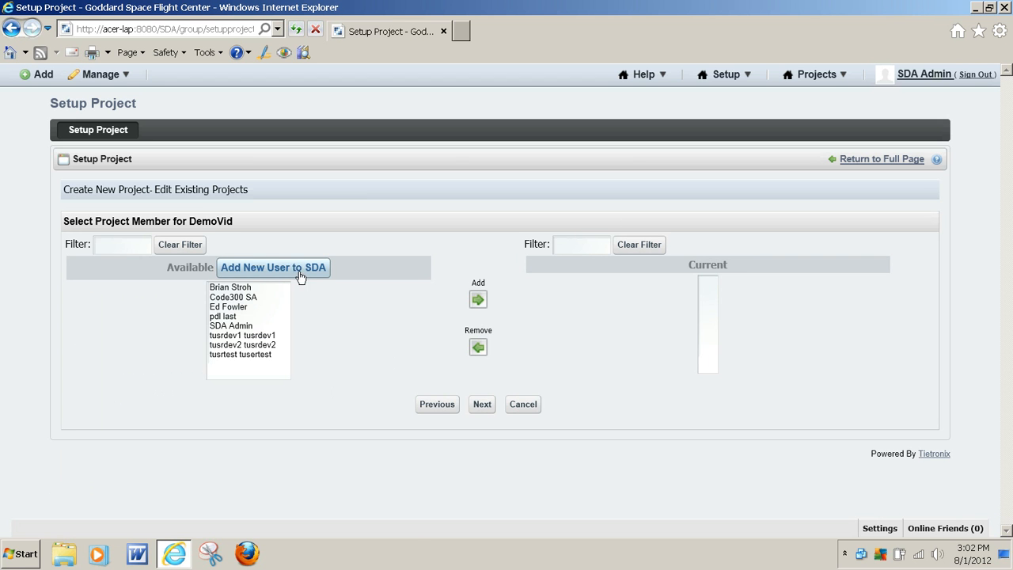
Add the first and third available users plus SDA Admin as project members of DemoVid.
{"action": "left_click", "coordinate": [244, 289]}
{"action": "left_click", "coordinate": [234, 308], "text": "ctrl"}
{"action": "left_click", "coordinate": [243, 325], "text": "ctrl"}
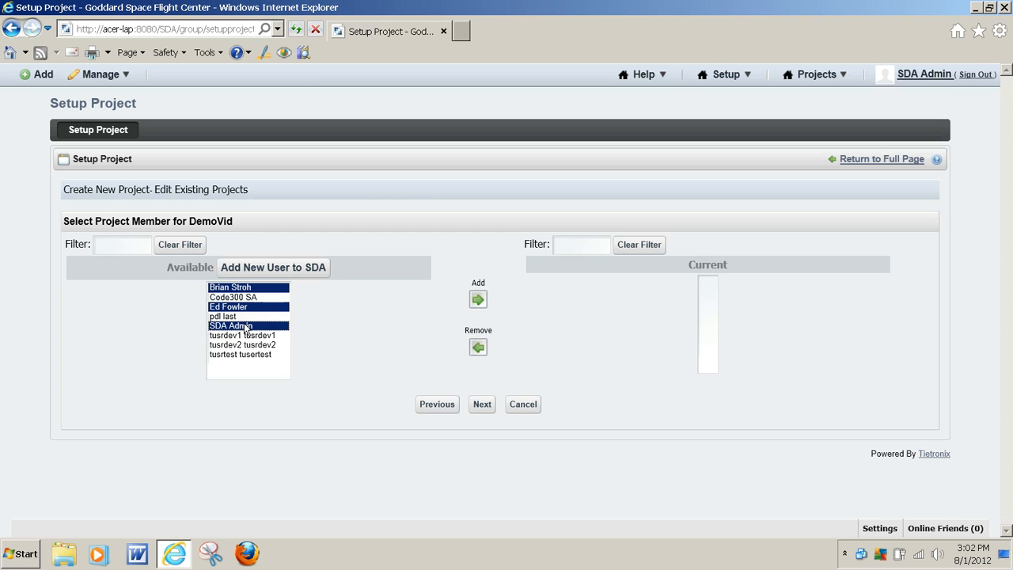
{"action": "left_click", "coordinate": [477, 300]}
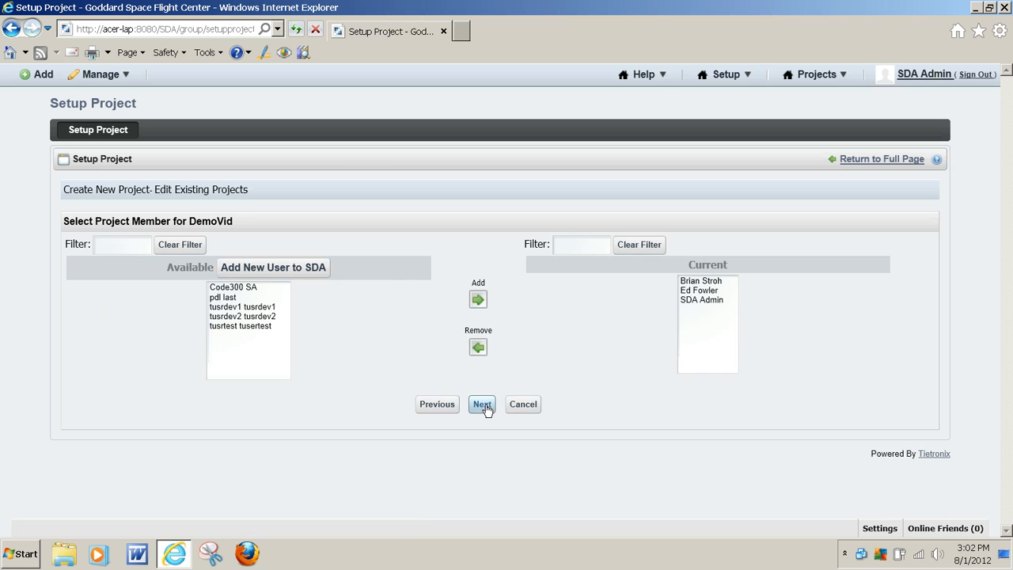
{"action": "left_click", "coordinate": [486, 406]}
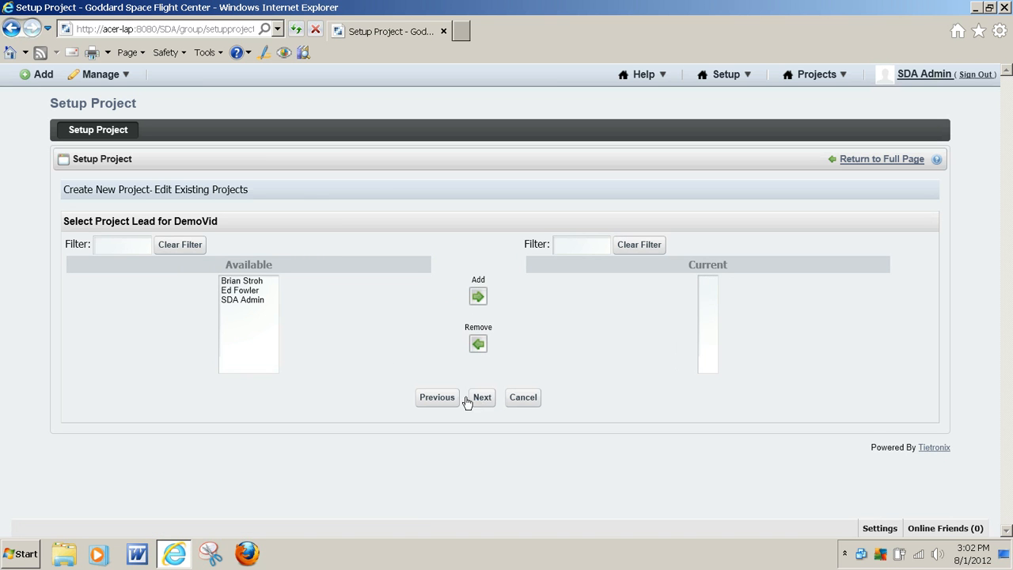
Assign the first available member as the project lead for DemoVid.
{"action": "left_click", "coordinate": [249, 284]}
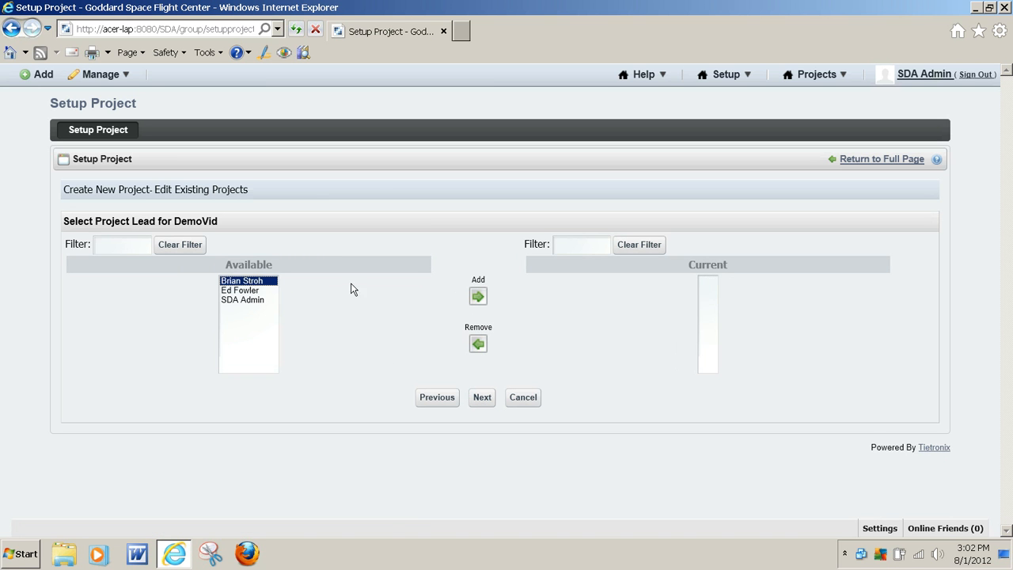
{"action": "left_click", "coordinate": [478, 299]}
{"action": "left_click", "coordinate": [483, 398]}
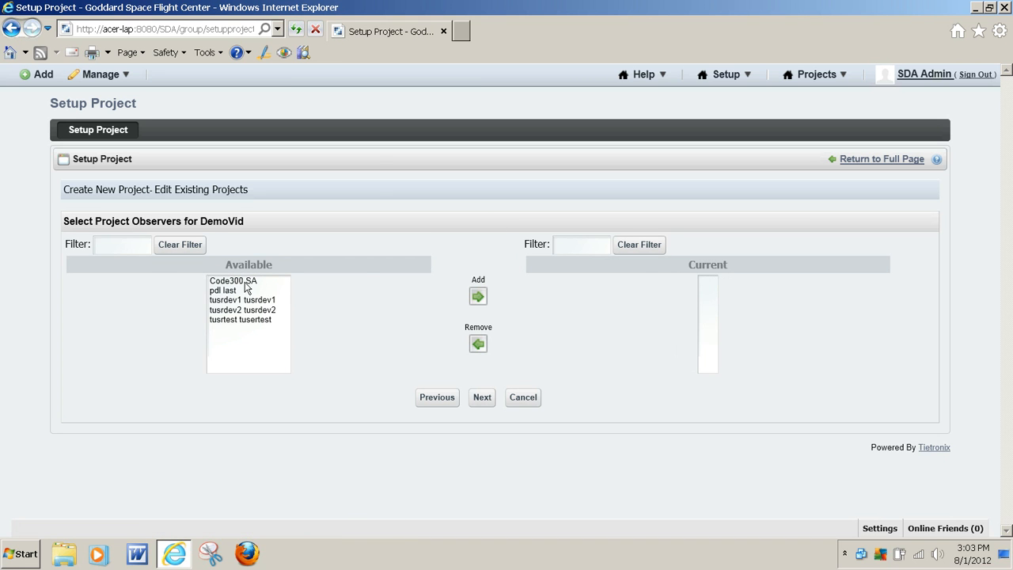
Add Code300 SA as a project observer for DemoVid.
{"action": "left_click", "coordinate": [246, 284]}
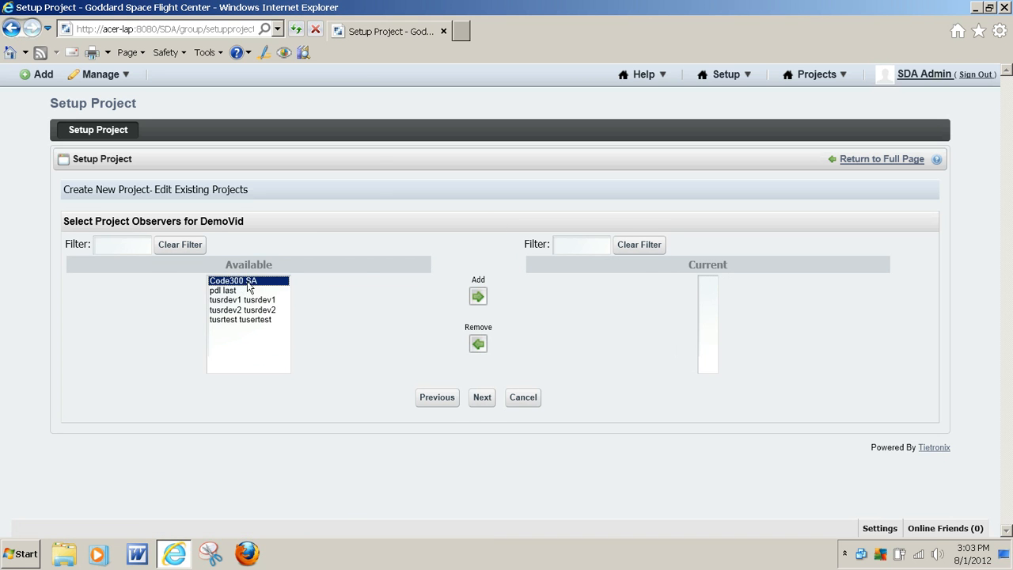
{"action": "left_click", "coordinate": [478, 298]}
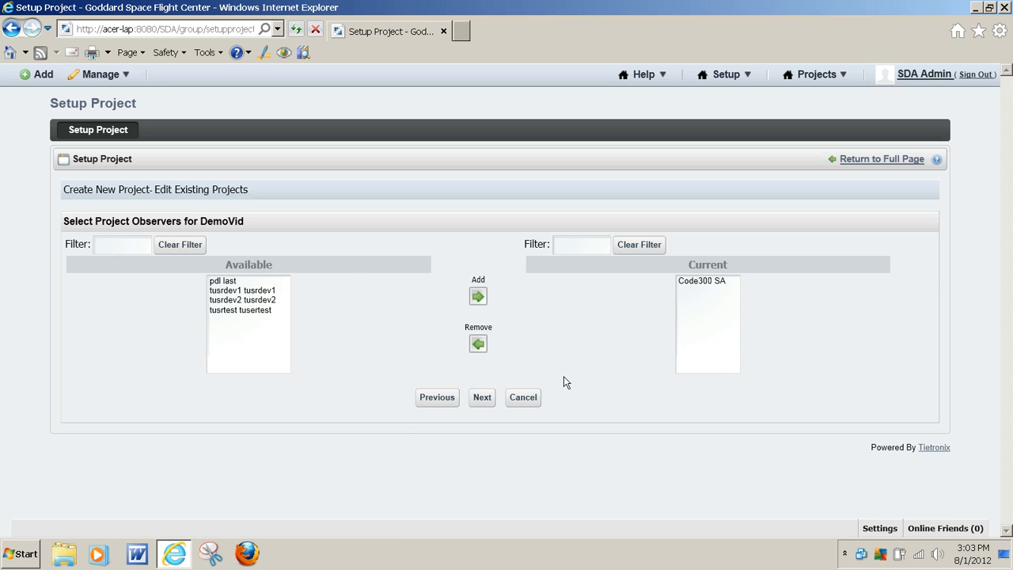
{"action": "left_click", "coordinate": [482, 398]}
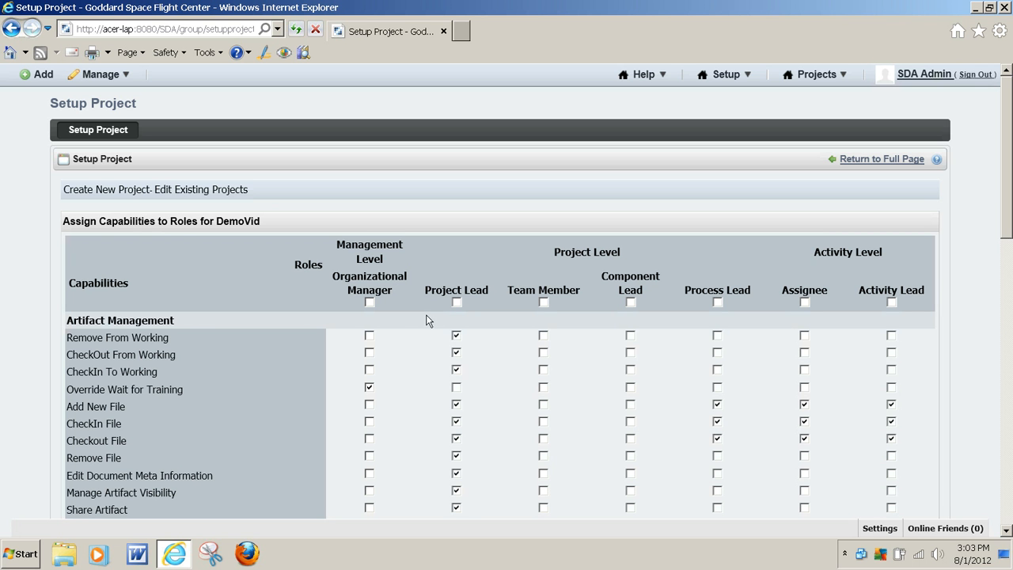
Review the capabilities assigned to each role and accept the default assignments.
{"action": "scroll", "coordinate": [428, 307], "scroll_direction": "down", "scroll_amount": 10}
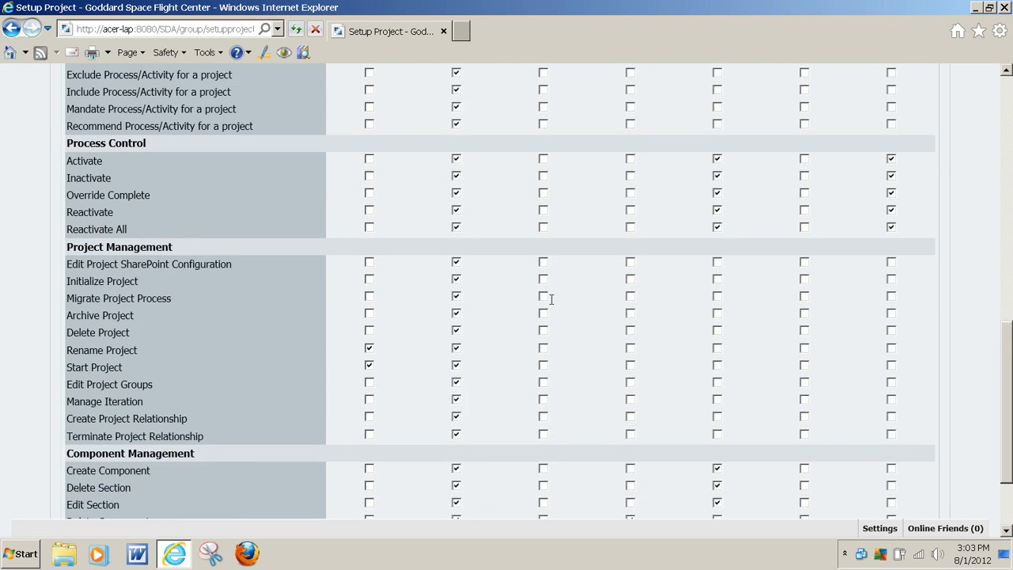
{"action": "scroll", "coordinate": [554, 320], "scroll_direction": "up", "scroll_amount": 10}
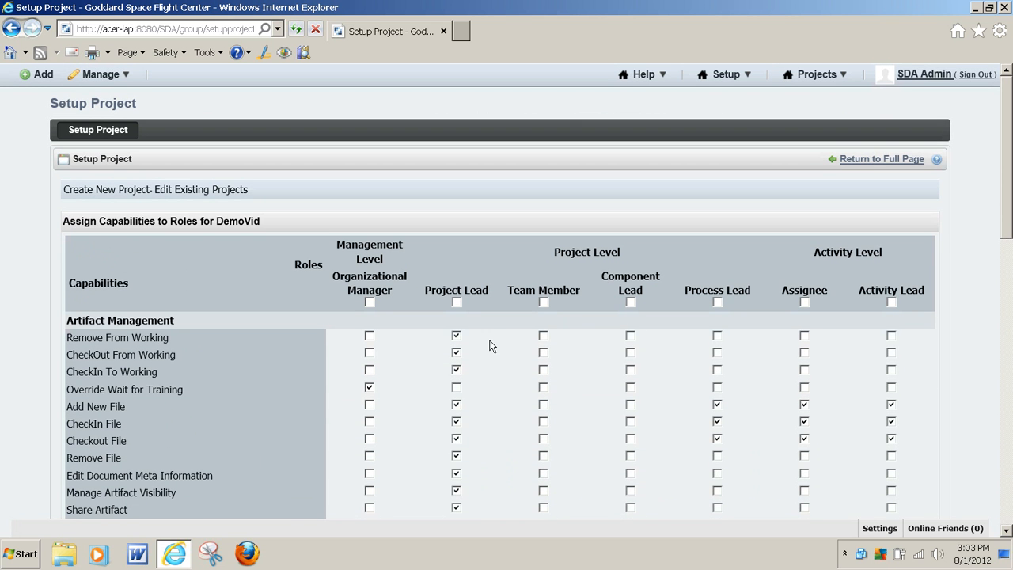
{"action": "scroll", "coordinate": [507, 338], "scroll_direction": "down", "scroll_amount": 10}
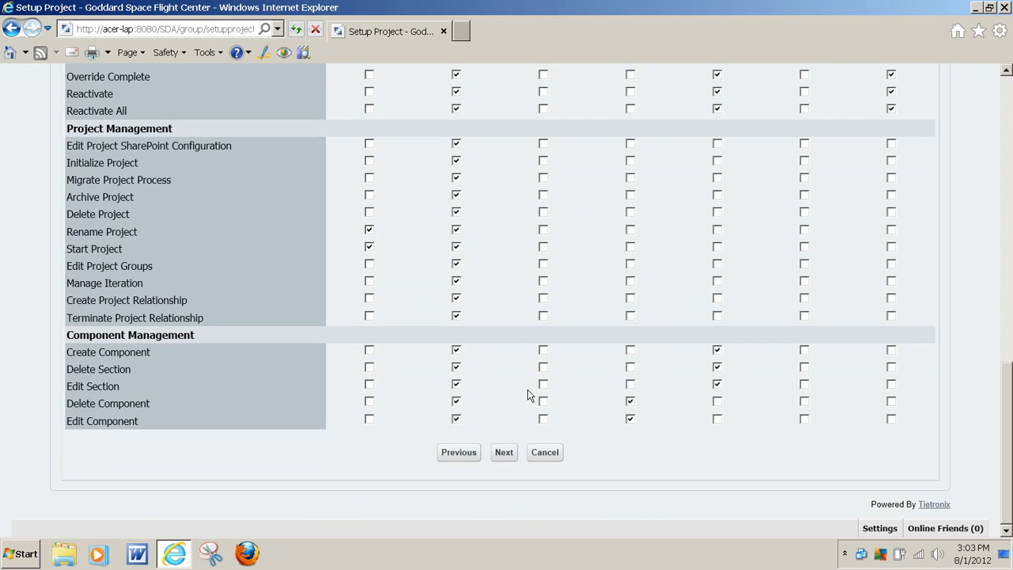
{"action": "left_click", "coordinate": [511, 453]}
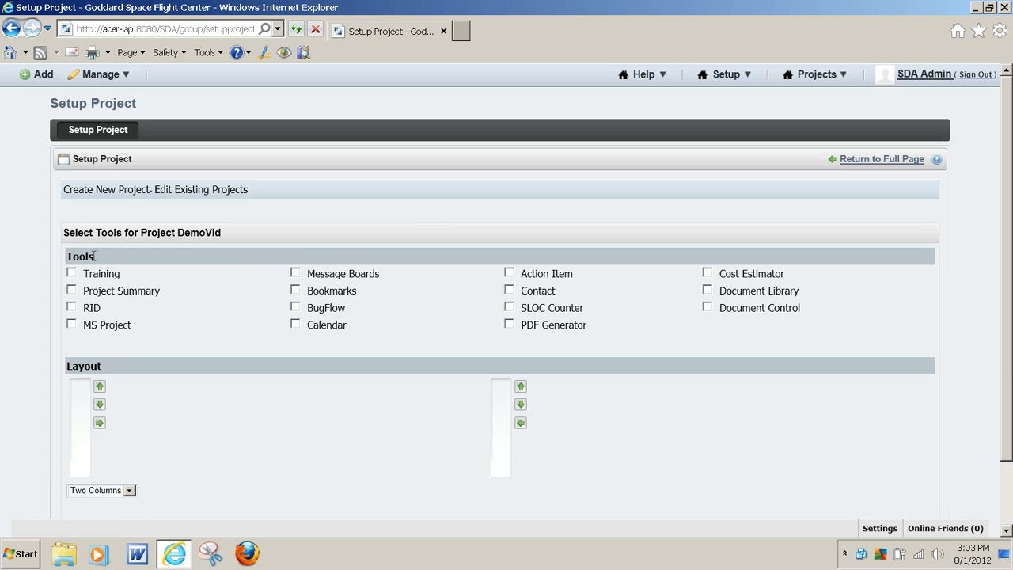
Enable the Training, Project Summary, Message Boards, BugFlow, Action Item and Document Control tools for the project.
{"action": "left_click", "coordinate": [71, 274]}
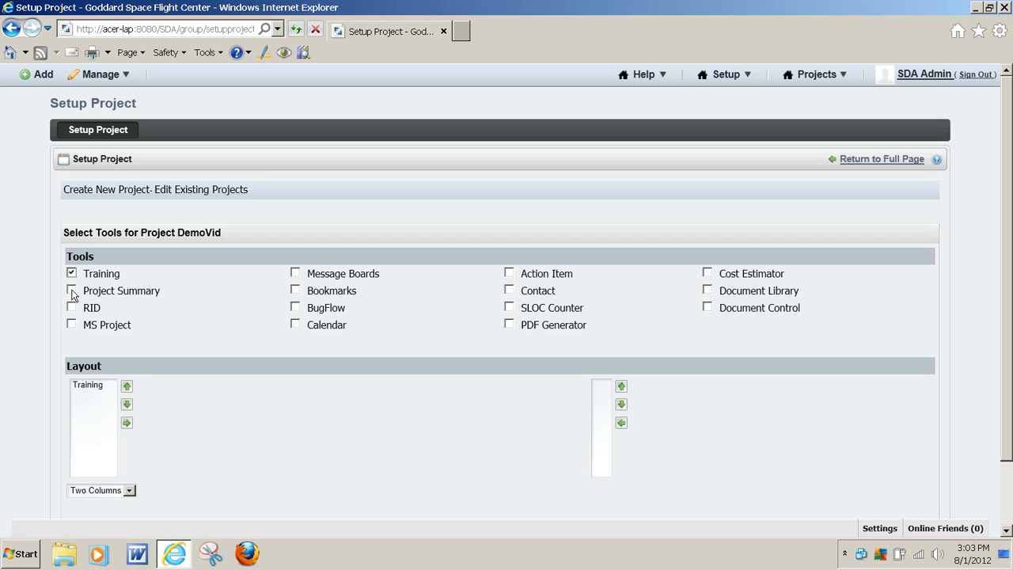
{"action": "left_click", "coordinate": [72, 291]}
{"action": "left_click", "coordinate": [295, 273]}
{"action": "left_click", "coordinate": [296, 307]}
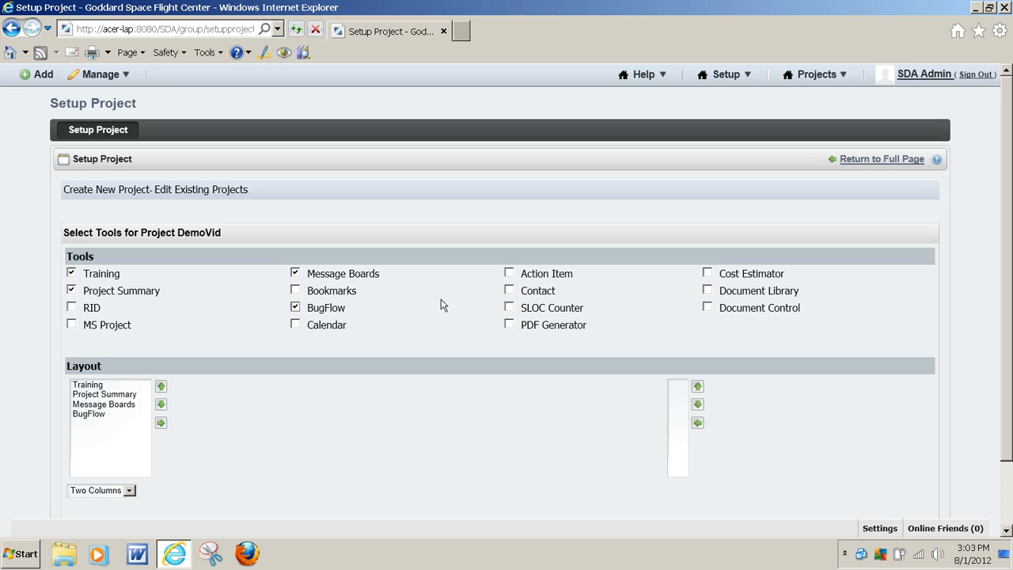
{"action": "left_click", "coordinate": [509, 273]}
{"action": "left_click", "coordinate": [709, 308]}
Arrange the two-column layout with Action Item in the first column and the other five tools in the second, and accept it.
{"action": "left_click", "coordinate": [80, 387]}
{"action": "left_click", "coordinate": [164, 423]}
{"action": "left_click", "coordinate": [164, 422]}
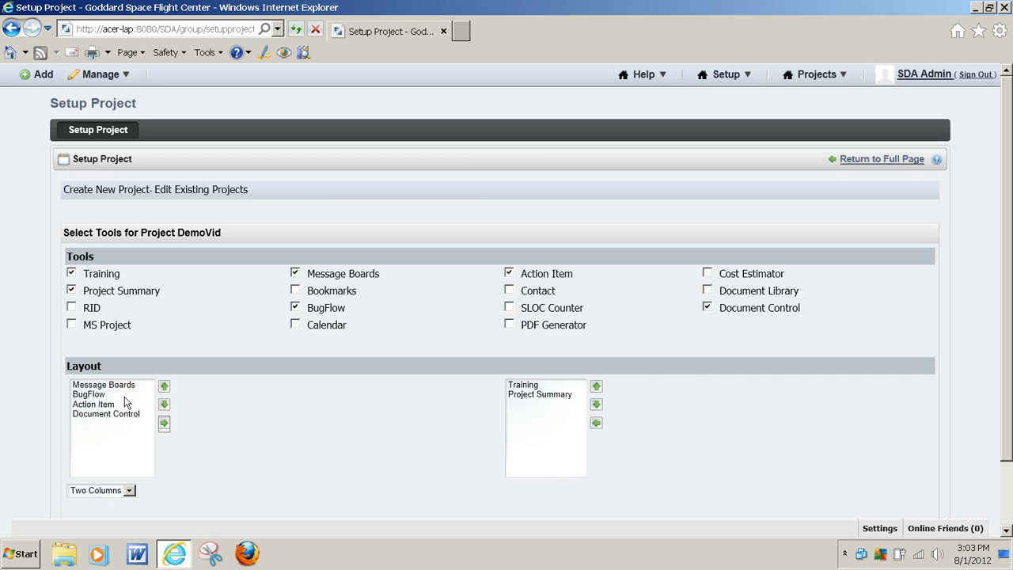
{"action": "left_click", "coordinate": [164, 422]}
{"action": "left_click", "coordinate": [163, 423]}
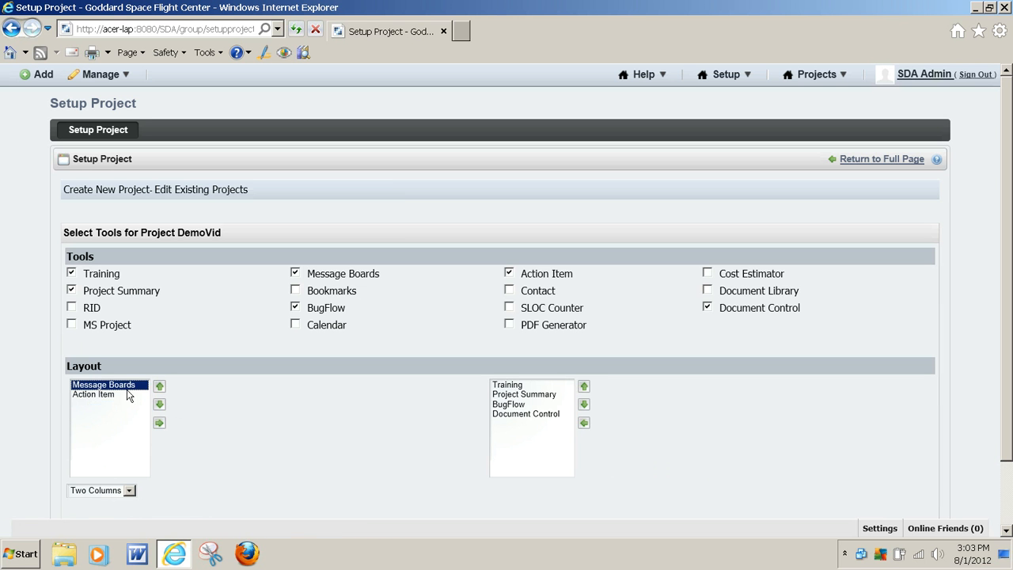
{"action": "left_click", "coordinate": [159, 424]}
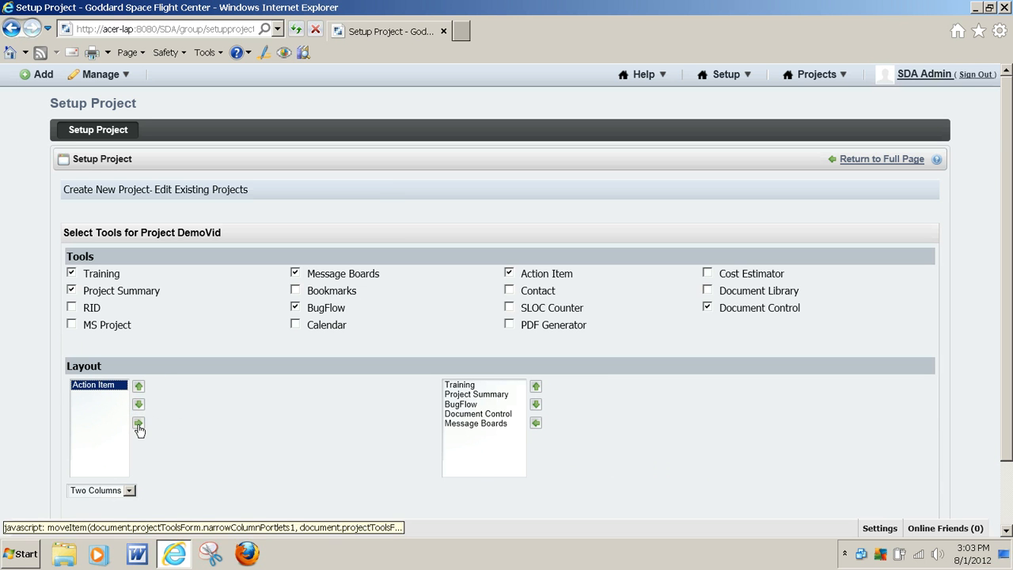
{"action": "scroll", "coordinate": [791, 473], "scroll_direction": "down", "scroll_amount": 2}
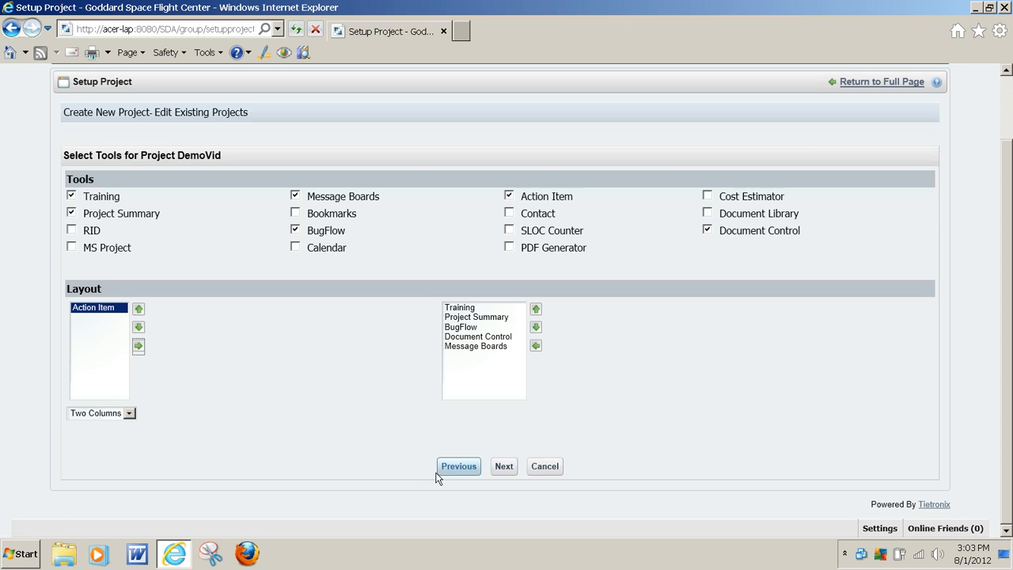
{"action": "left_click", "coordinate": [504, 466]}
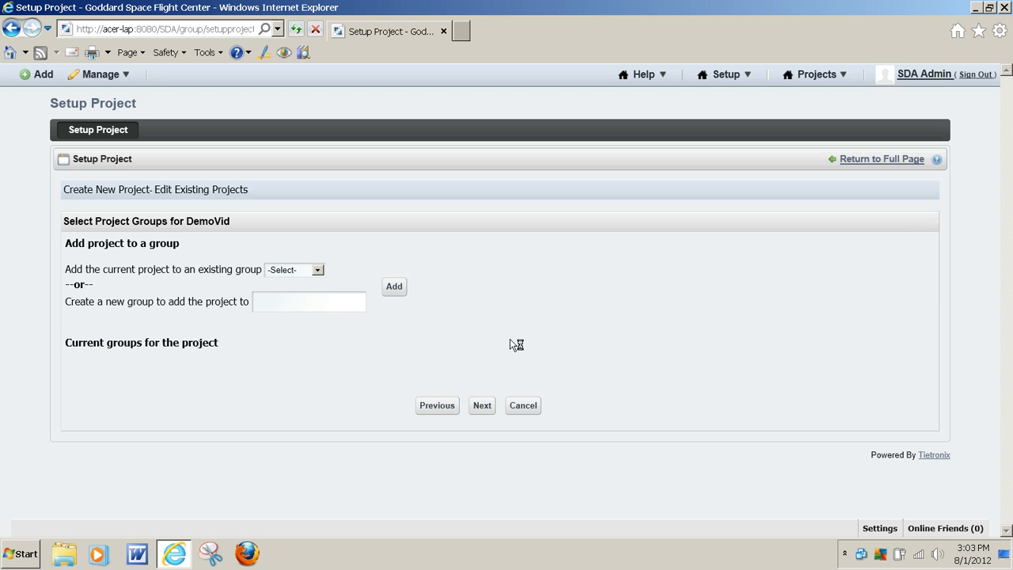
Add the project to the existing group demogroup and to a new group named NASA SA.
{"action": "left_click", "coordinate": [316, 272]}
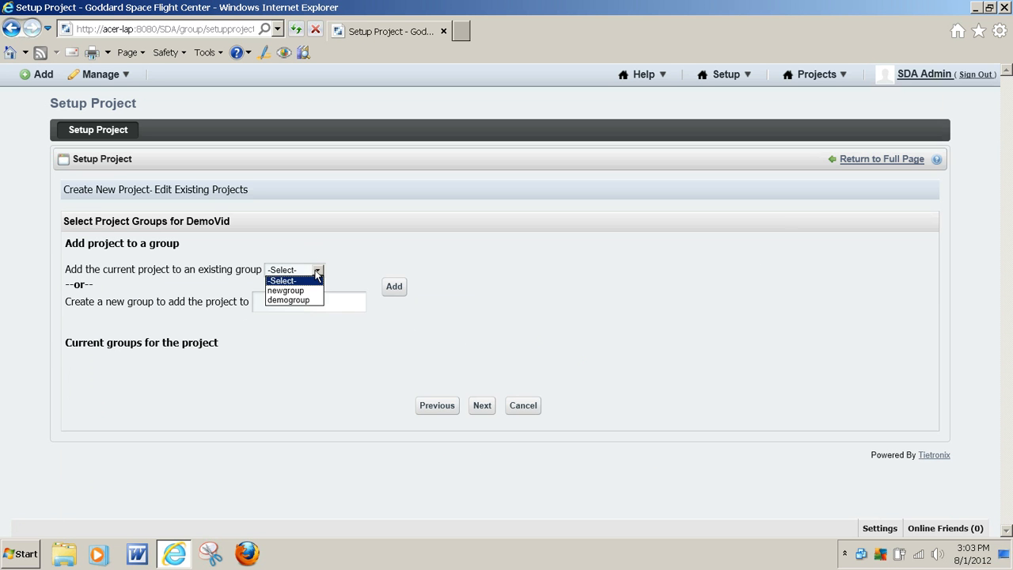
{"action": "left_click", "coordinate": [288, 301]}
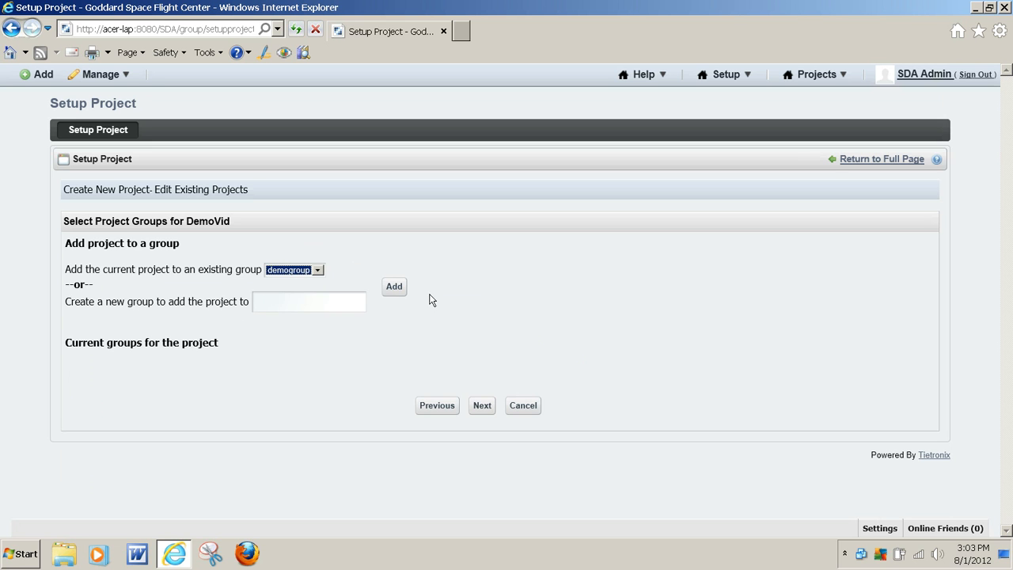
{"action": "left_click", "coordinate": [394, 289]}
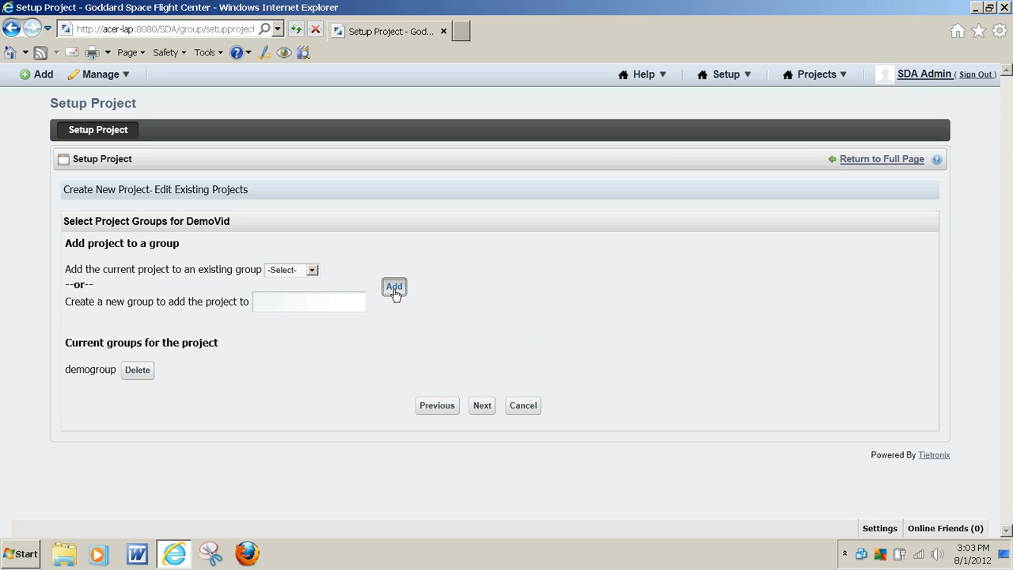
{"action": "left_click", "coordinate": [335, 303]}
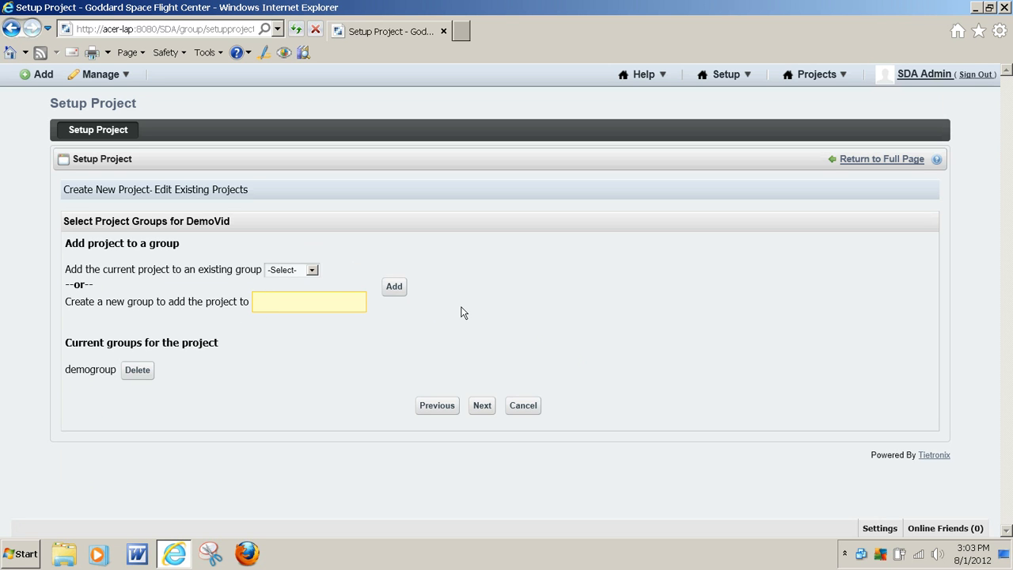
{"action": "type", "text": "NASA SA"}
{"action": "left_click", "coordinate": [396, 289]}
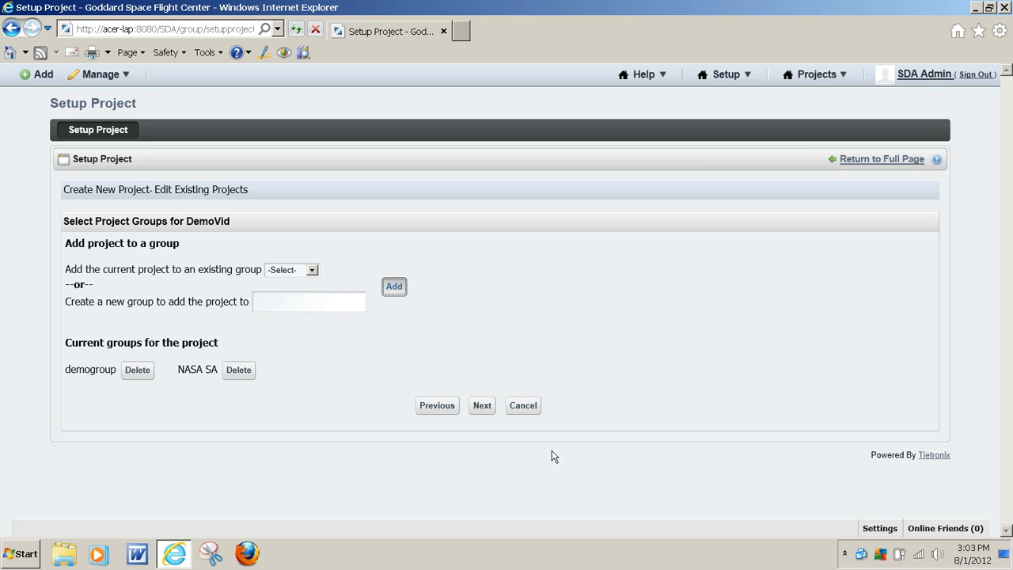
{"action": "left_click", "coordinate": [483, 408]}
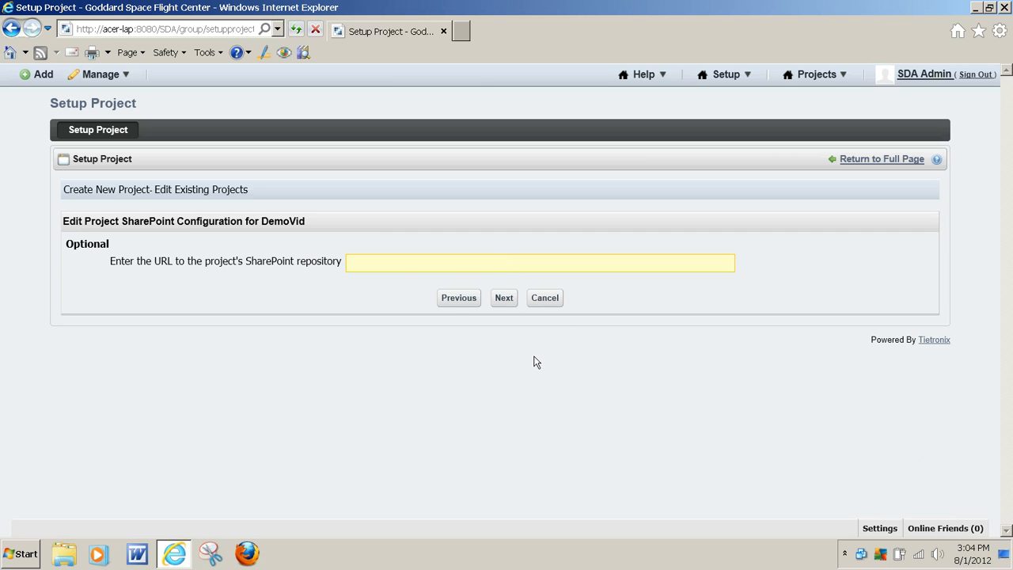
Leave the SharePoint repository URL empty and finish creating the project with the manual start option.
{"action": "left_click", "coordinate": [504, 298]}
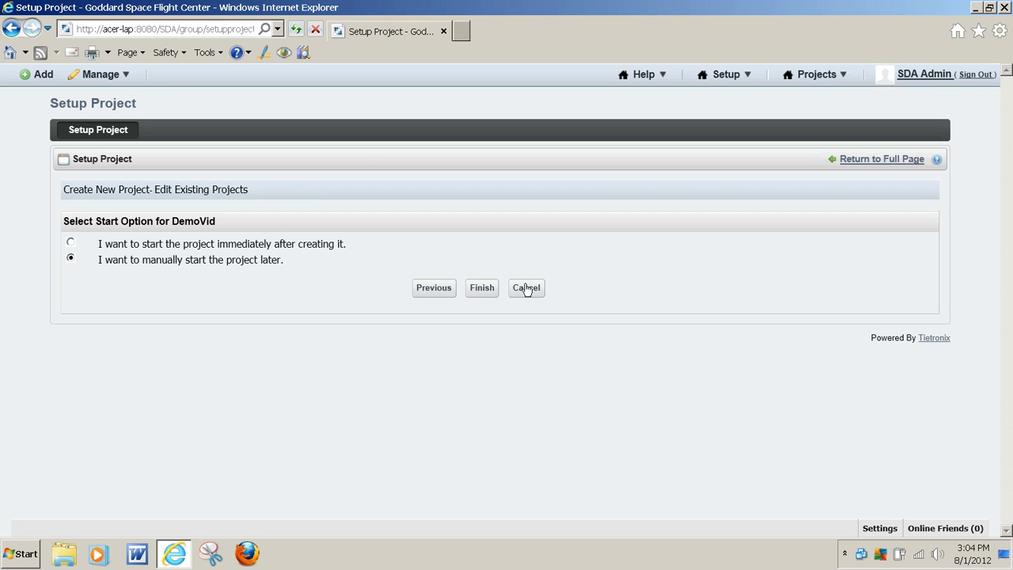
{"action": "left_click", "coordinate": [483, 291]}
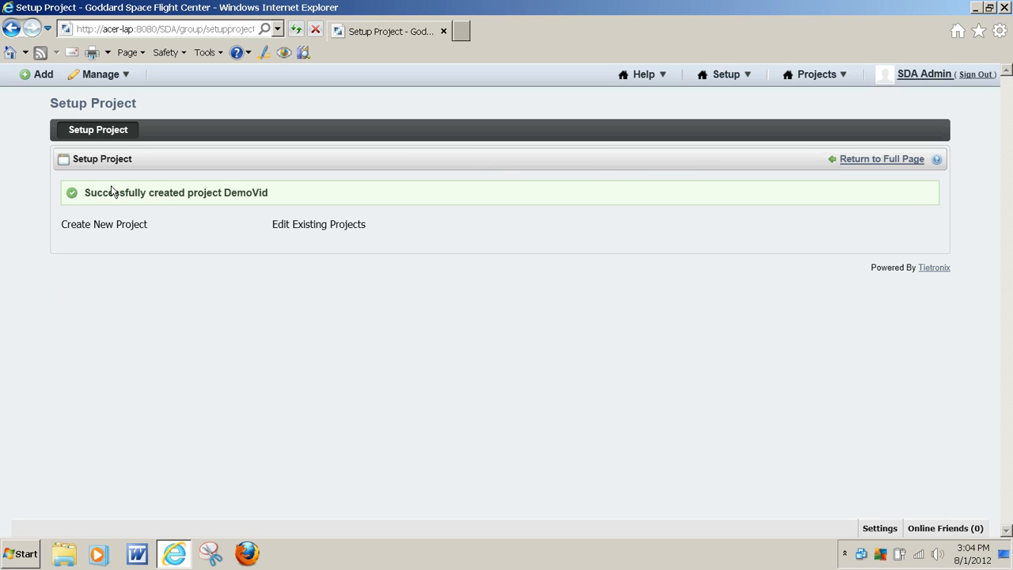
Open the existing projects for editing, select DemoVid and try to start the project.
{"action": "left_click", "coordinate": [321, 228]}
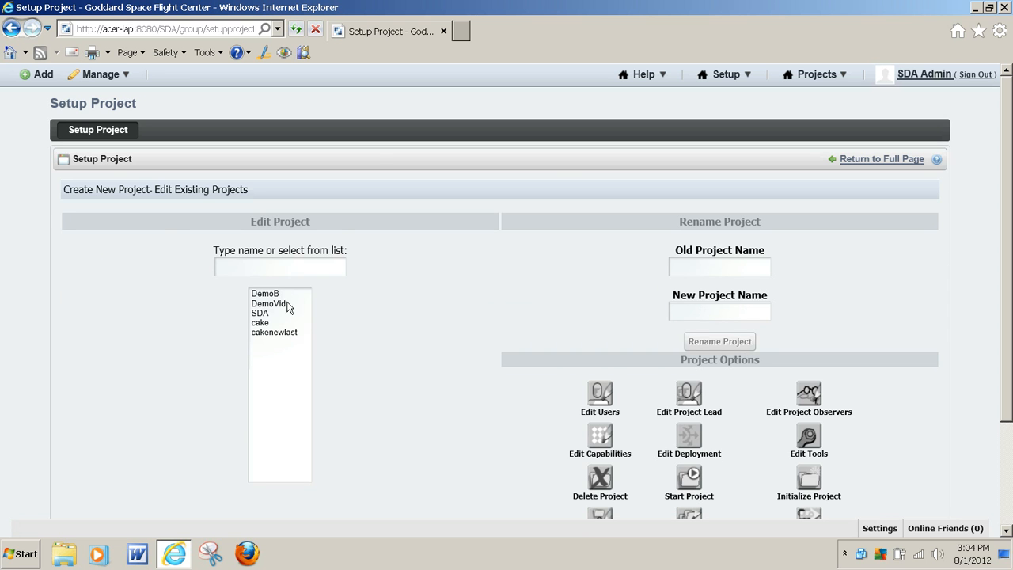
{"action": "left_click", "coordinate": [288, 304]}
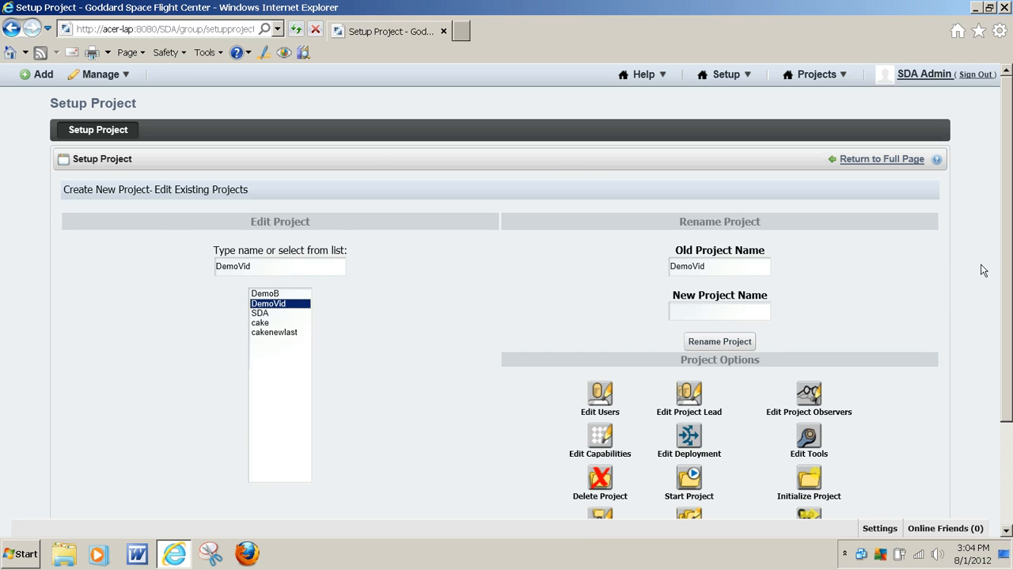
{"action": "left_click", "coordinate": [689, 478]}
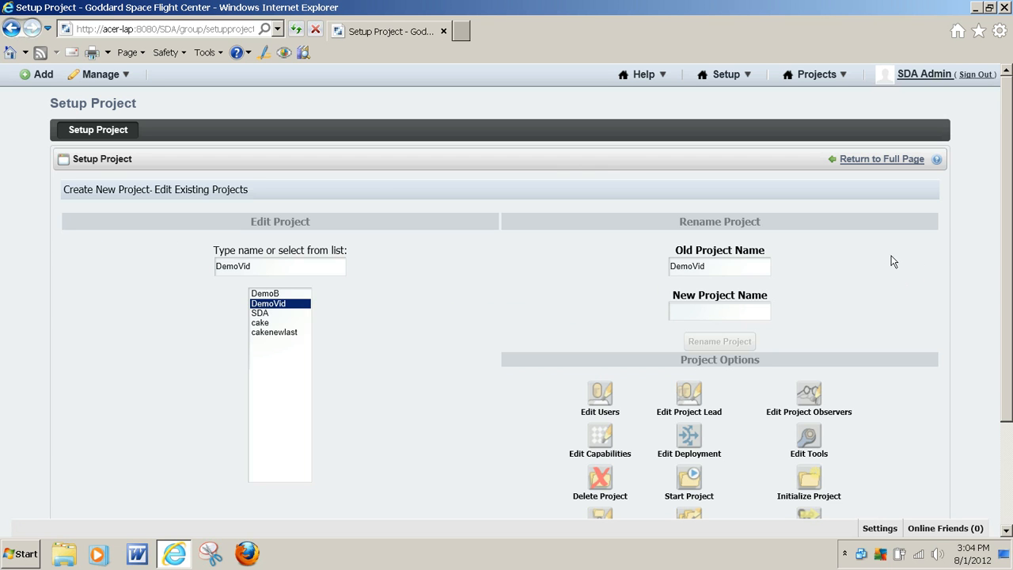
Reopen the existing projects page, select DemoVid again and look over its available project options.
{"action": "left_click", "coordinate": [208, 194]}
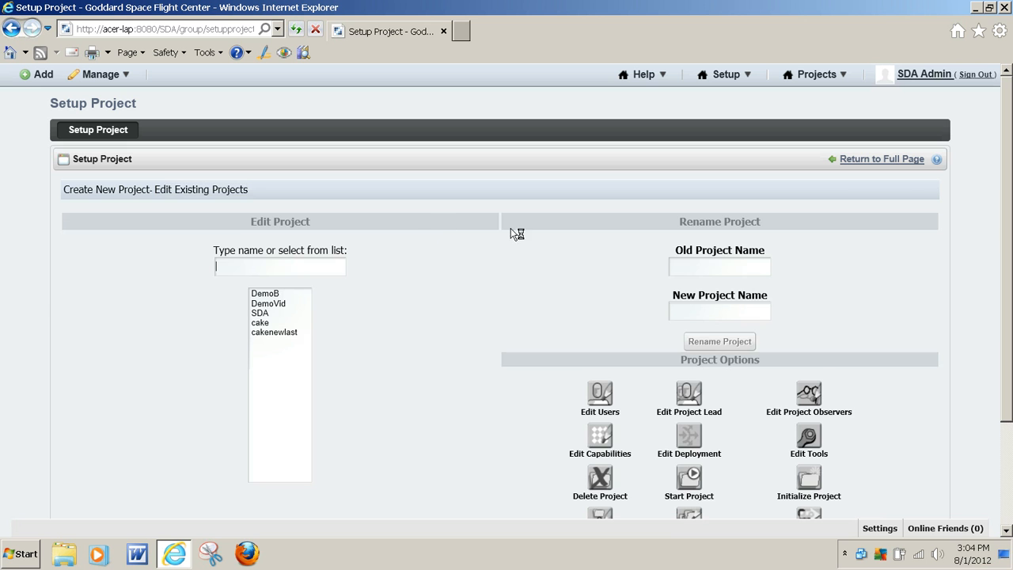
{"action": "left_click", "coordinate": [281, 304]}
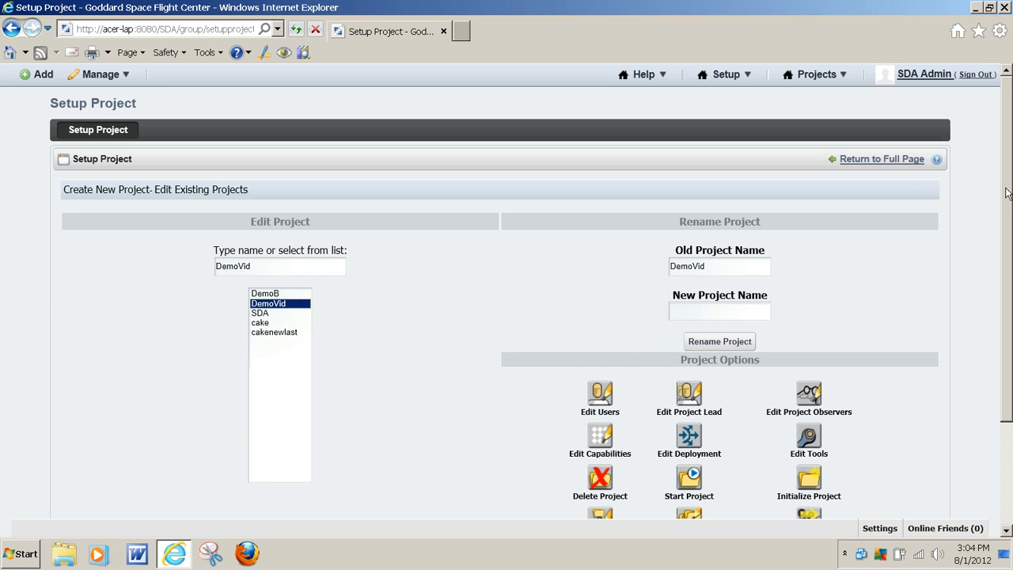
{"action": "left_click_drag", "start_coordinate": [1008, 194], "coordinate": [1008, 251]}
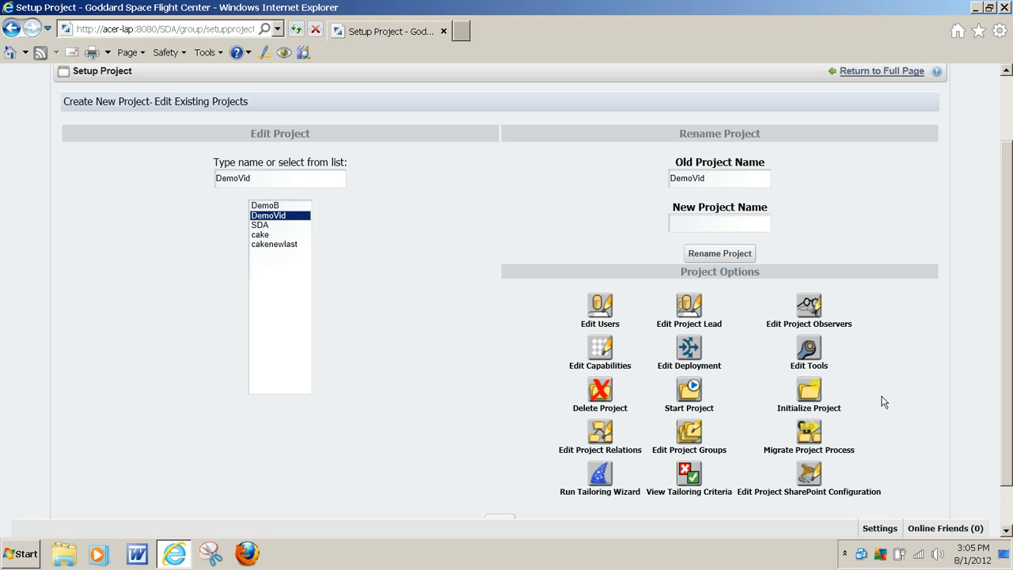
{"action": "left_click_drag", "start_coordinate": [1002, 190], "coordinate": [1000, 223]}
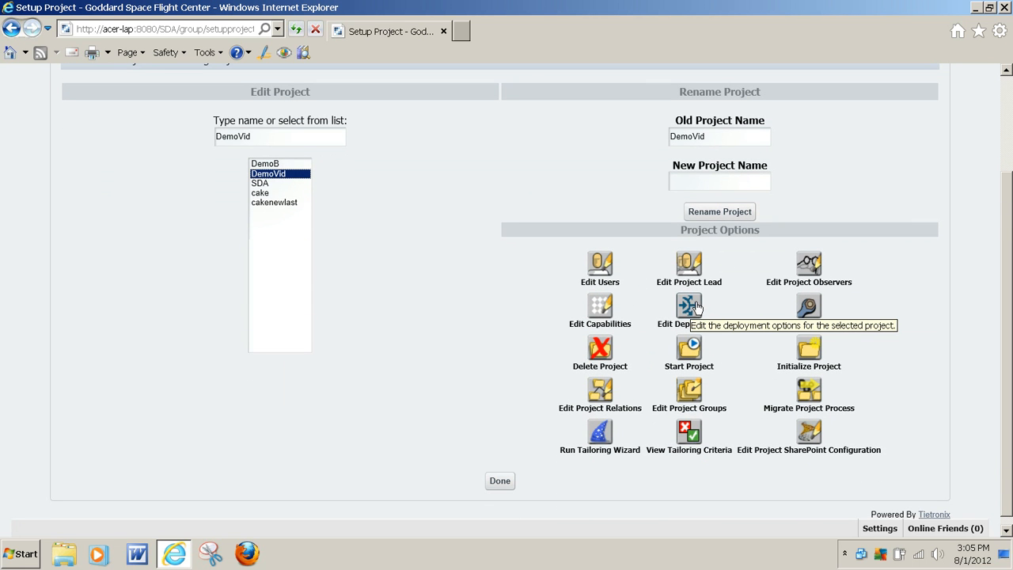
{"action": "left_click_drag", "start_coordinate": [720, 324], "coordinate": [666, 324]}
{"action": "left_click", "coordinate": [771, 324]}
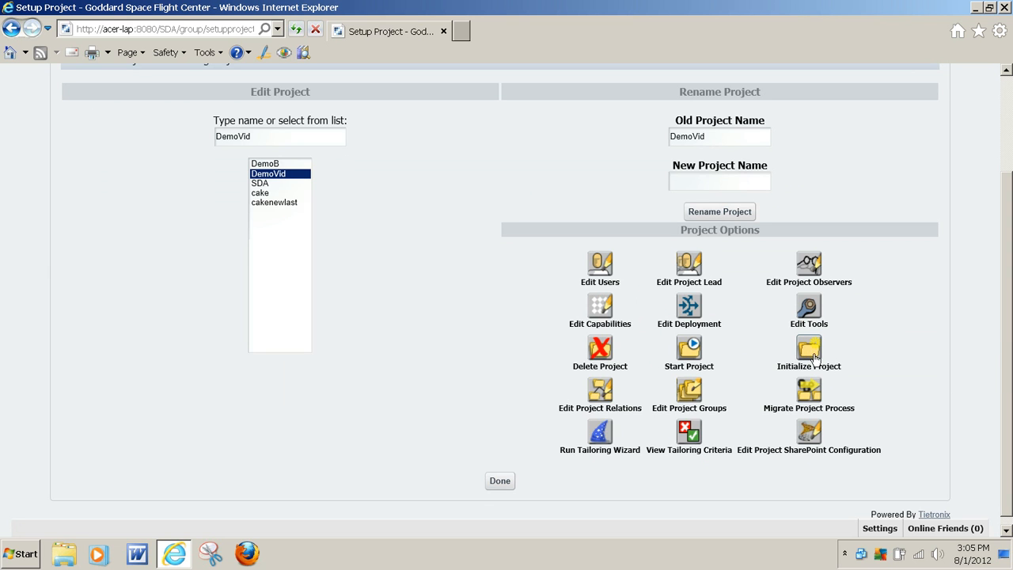
View the project relations of DemoVid, then return to the existing projects and select DemoVid again.
{"action": "left_click", "coordinate": [600, 393]}
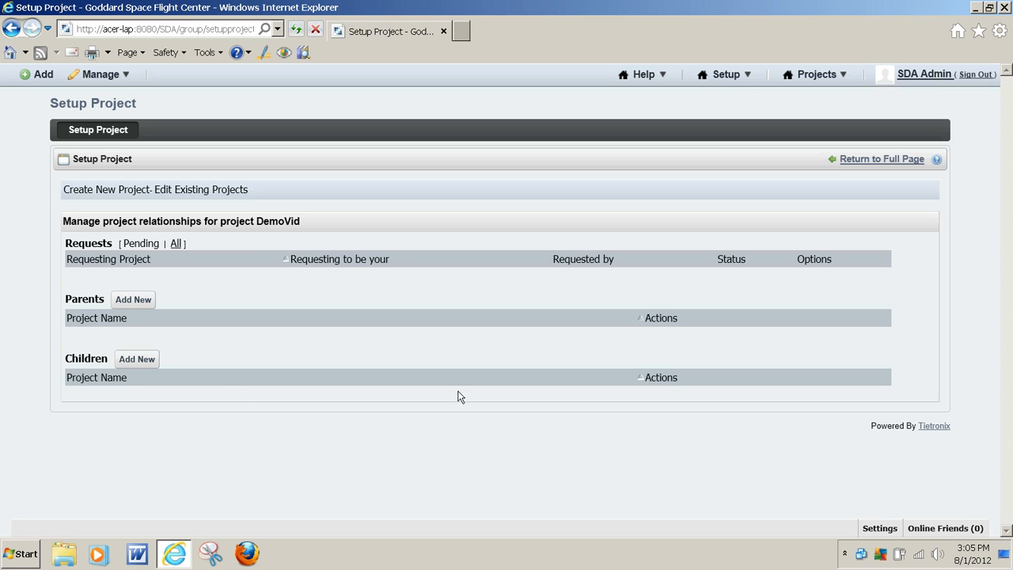
{"action": "left_click", "coordinate": [14, 31]}
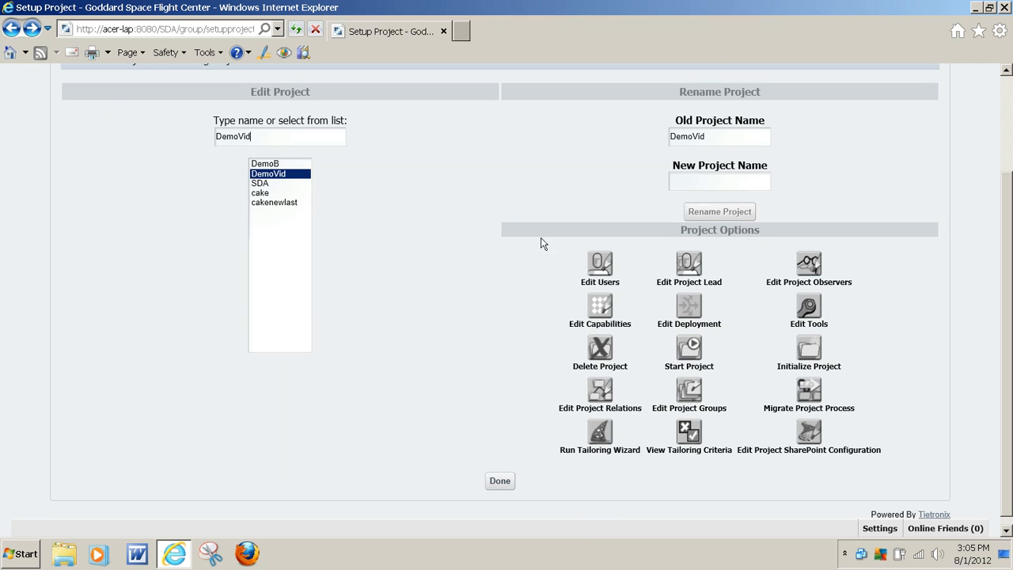
{"action": "left_click", "coordinate": [261, 183]}
{"action": "left_click", "coordinate": [273, 164]}
{"action": "left_click", "coordinate": [275, 174]}
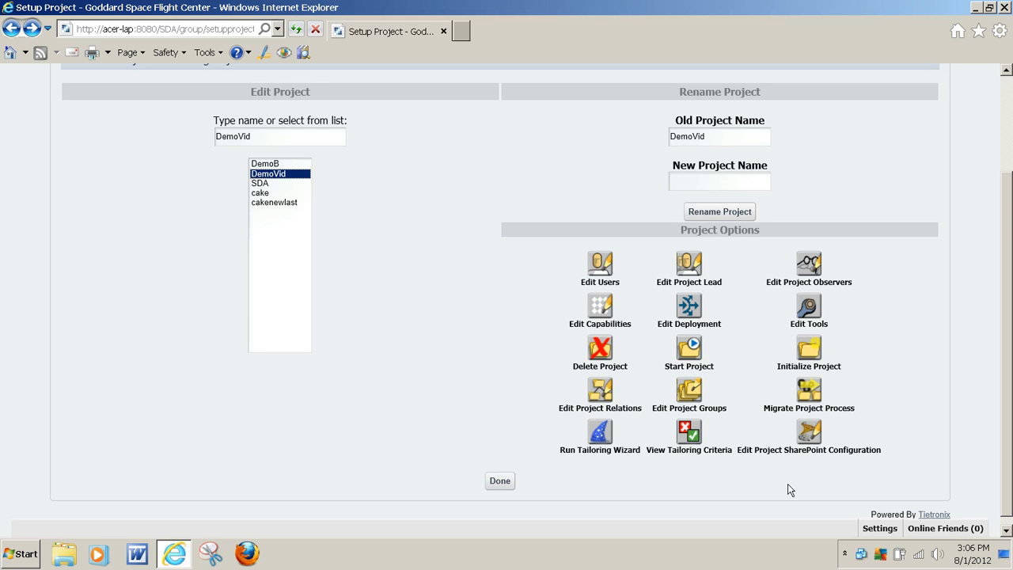
Finish editing existing projects and open the DemoVid project's own pages.
{"action": "scroll", "coordinate": [554, 443], "scroll_direction": "up", "scroll_amount": 2}
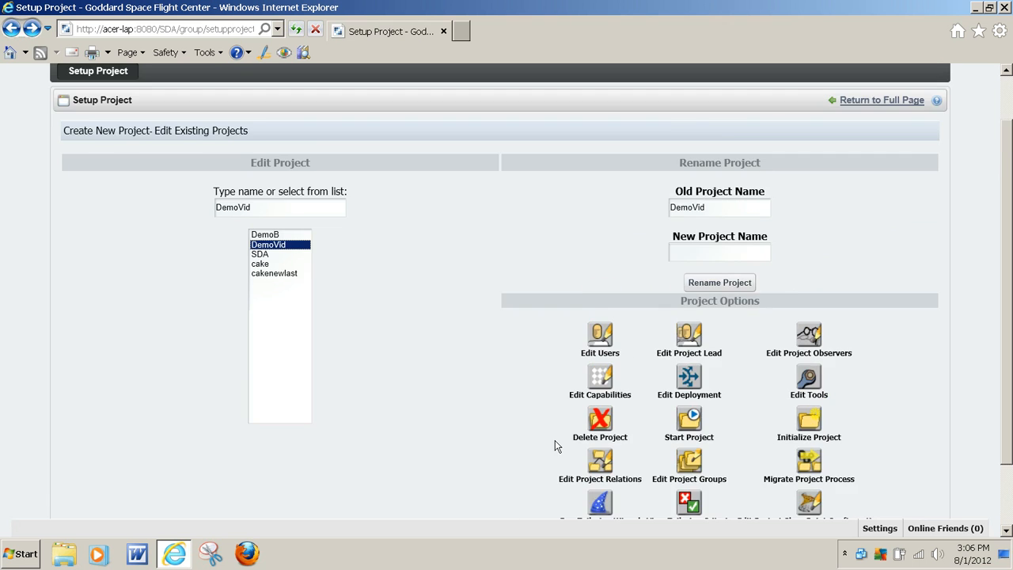
{"action": "scroll", "coordinate": [539, 453], "scroll_direction": "down", "scroll_amount": 2}
{"action": "left_click", "coordinate": [500, 481]}
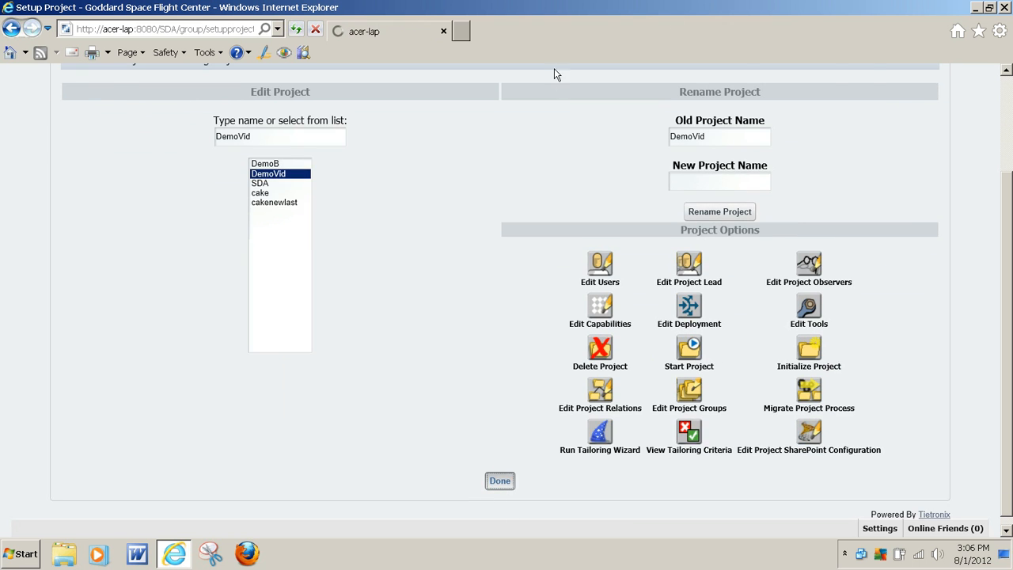
{"action": "left_click", "coordinate": [823, 74]}
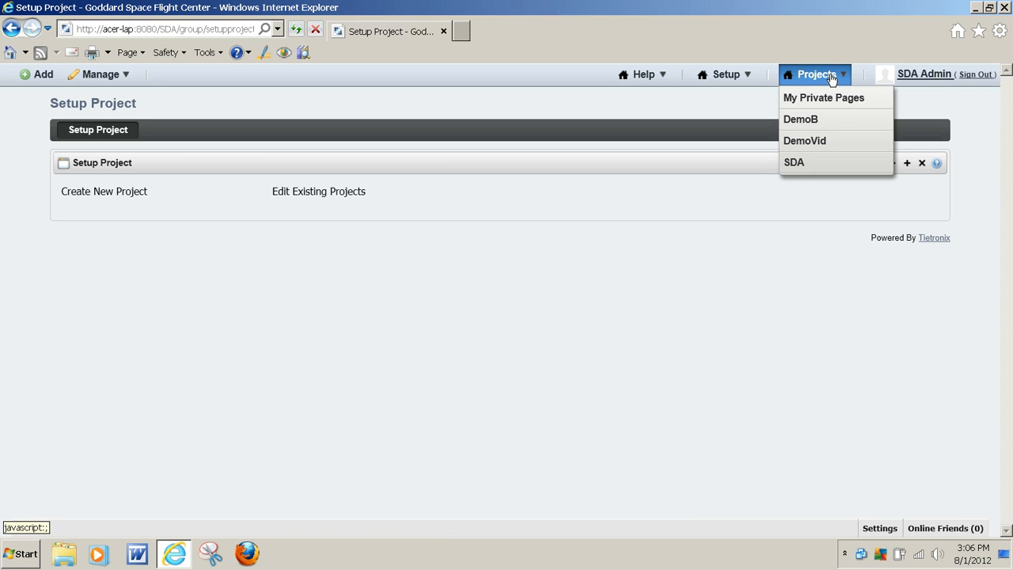
{"action": "left_click", "coordinate": [816, 148]}
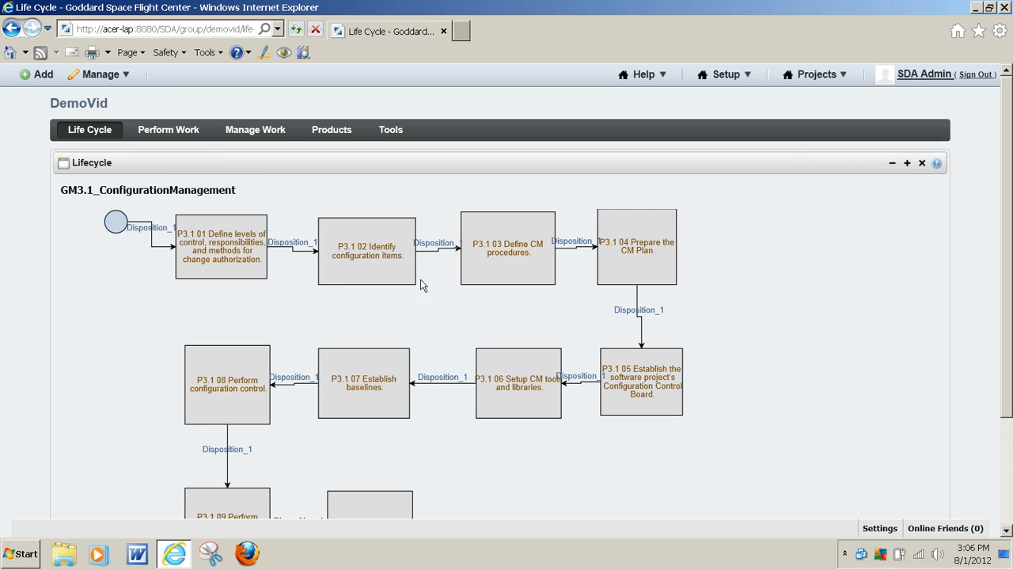
Look through DemoVid's full Life Cycle diagram and its Perform Work page.
{"action": "scroll", "coordinate": [329, 363], "scroll_direction": "down", "scroll_amount": 3}
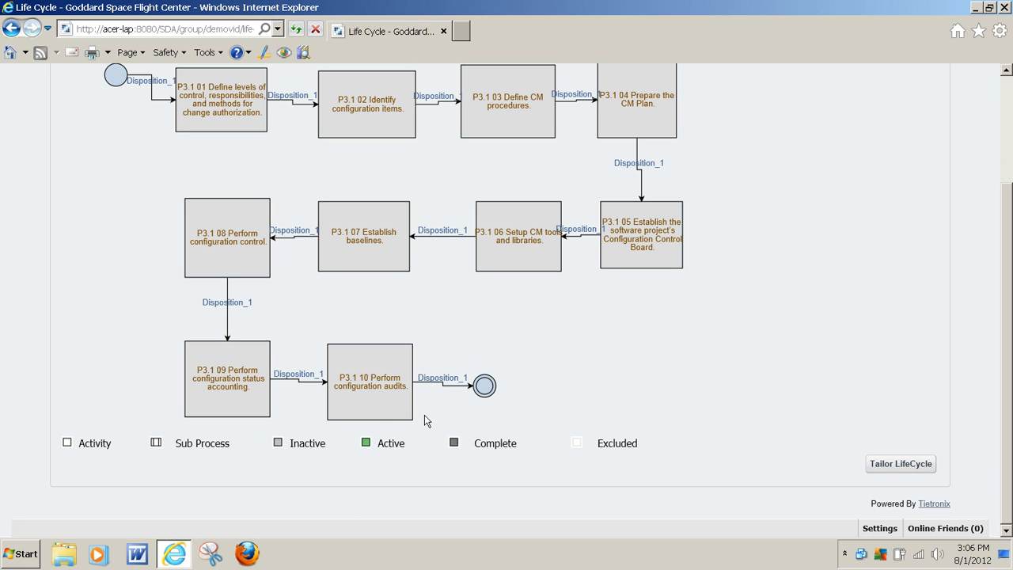
{"action": "scroll", "coordinate": [410, 350], "scroll_direction": "up", "scroll_amount": 3}
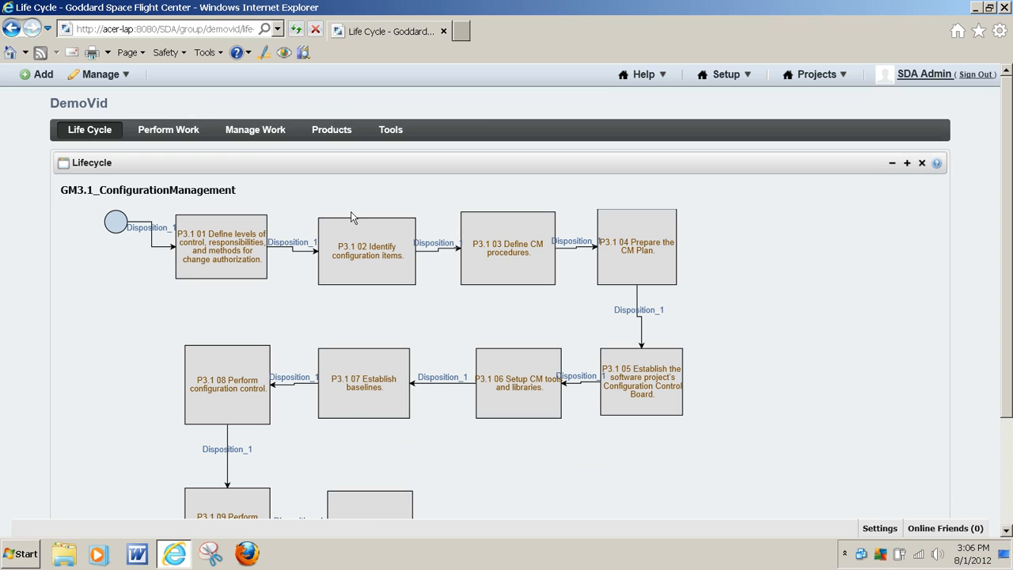
{"action": "left_click", "coordinate": [174, 132]}
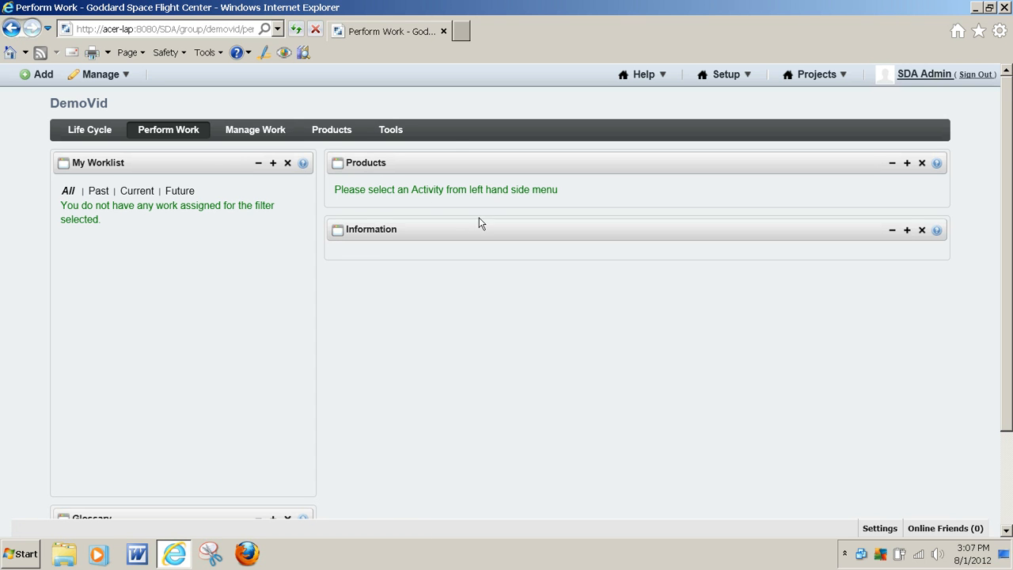
{"action": "scroll", "coordinate": [472, 198], "scroll_direction": "down", "scroll_amount": 3}
{"action": "scroll", "coordinate": [451, 305], "scroll_direction": "up", "scroll_amount": 3}
Open DemoVid's Manage Work page, expand the first three activities and look through the page.
{"action": "left_click", "coordinate": [255, 131]}
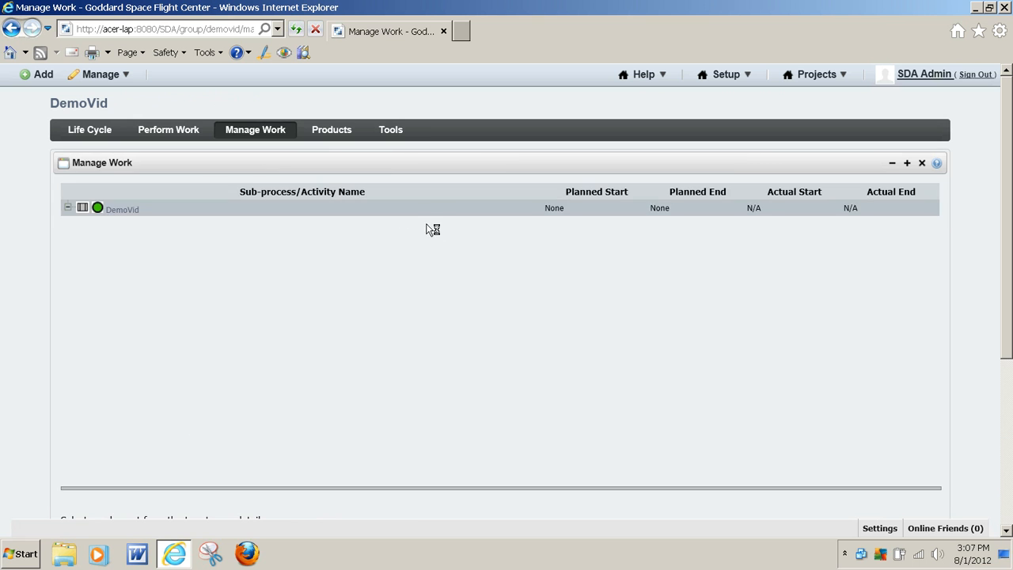
{"action": "left_click", "coordinate": [83, 224]}
{"action": "left_click", "coordinate": [83, 240]}
{"action": "left_click", "coordinate": [82, 256]}
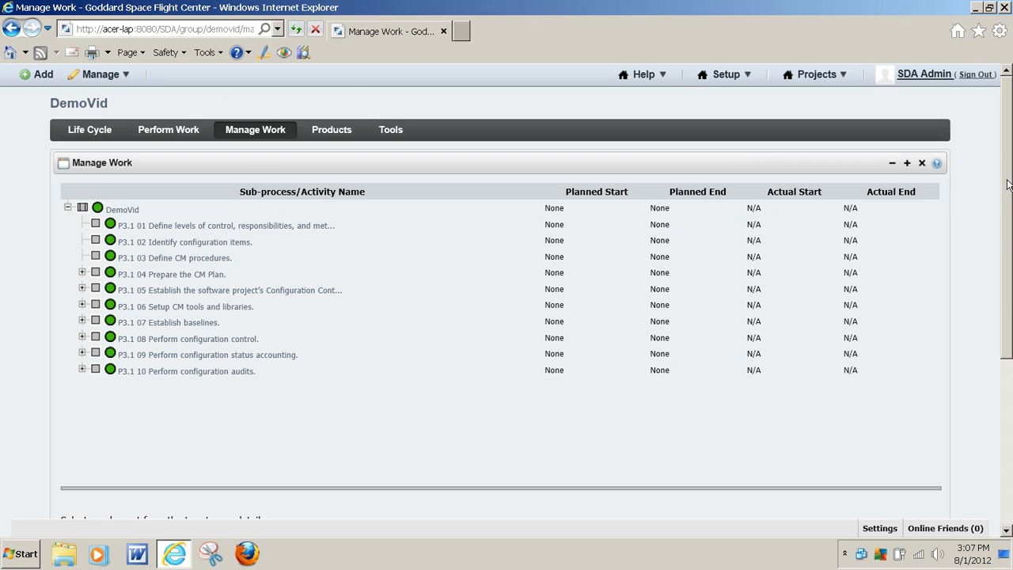
{"action": "left_click_drag", "start_coordinate": [1009, 182], "coordinate": [1010, 264]}
{"action": "left_click_drag", "start_coordinate": [1010, 425], "coordinate": [996, 235]}
View DemoVid's Products page, then the Action Item, Training and Project Summary tools on its Tools page.
{"action": "left_click", "coordinate": [319, 130]}
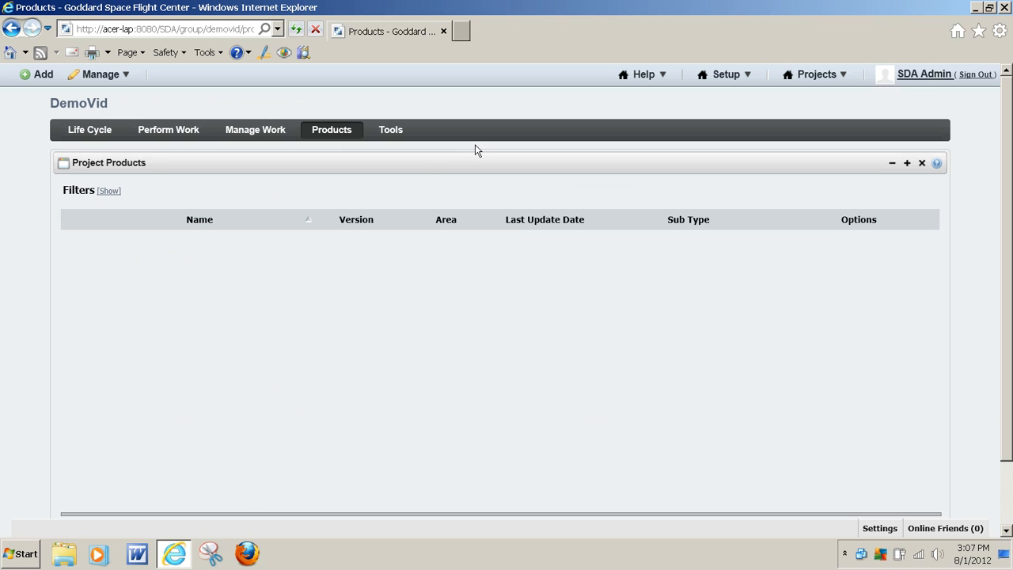
{"action": "left_click", "coordinate": [396, 136]}
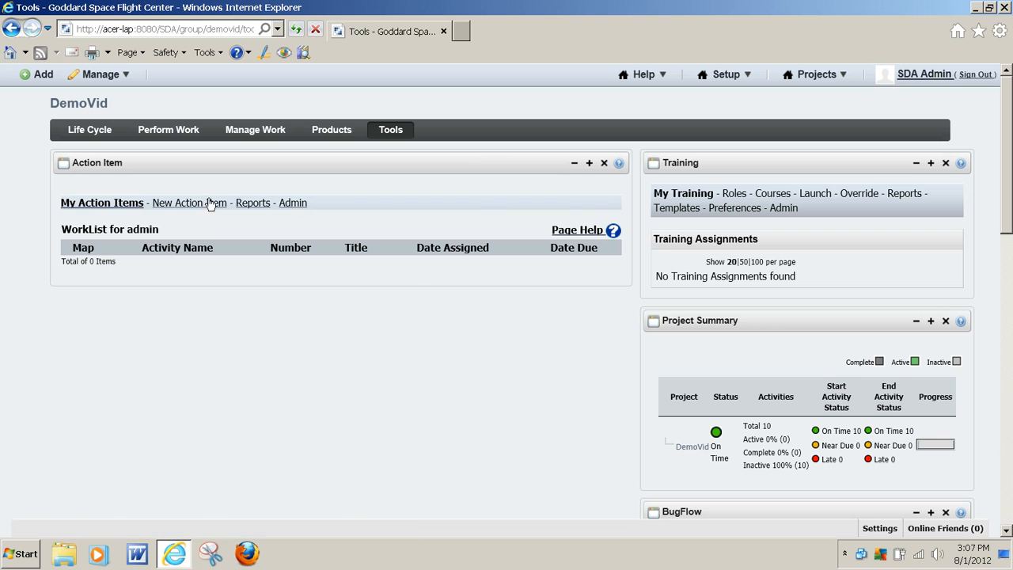
{"action": "left_click_drag", "start_coordinate": [1006, 162], "coordinate": [993, 68]}
{"action": "scroll", "coordinate": [821, 298], "scroll_direction": "down", "scroll_amount": 3}
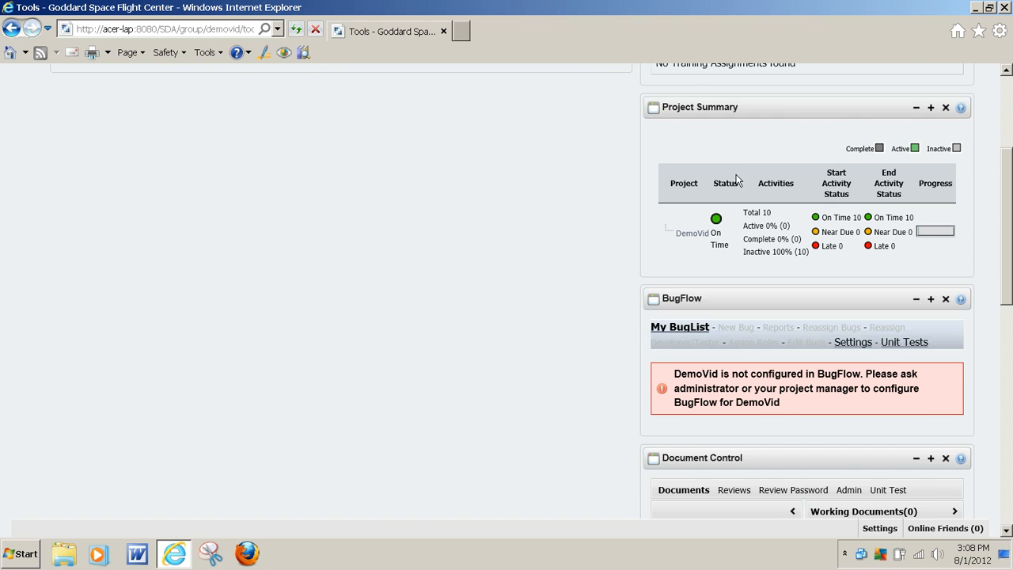
{"action": "scroll", "coordinate": [698, 218], "scroll_direction": "up", "scroll_amount": 3}
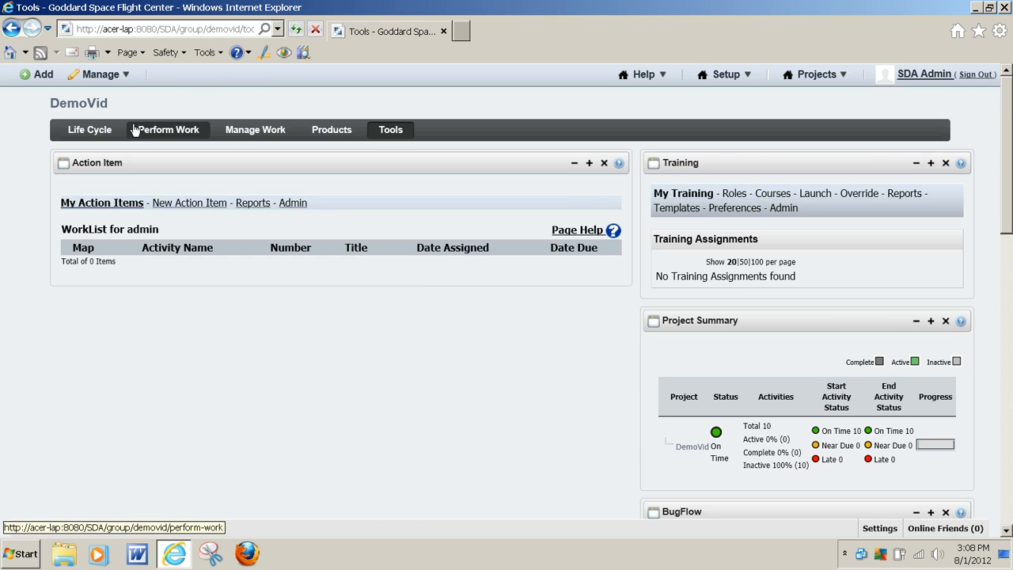
Look over the BugFlow, Document Control and Message Boards tools further down the Tools page.
{"action": "scroll", "coordinate": [896, 351], "scroll_direction": "down", "scroll_amount": 5}
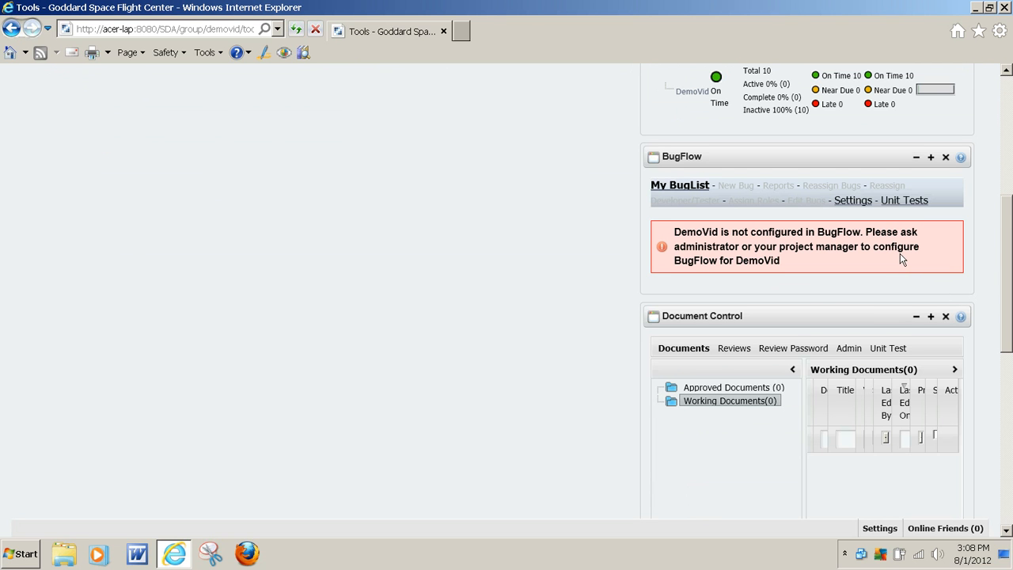
{"action": "scroll", "coordinate": [893, 261], "scroll_direction": "down", "scroll_amount": 2}
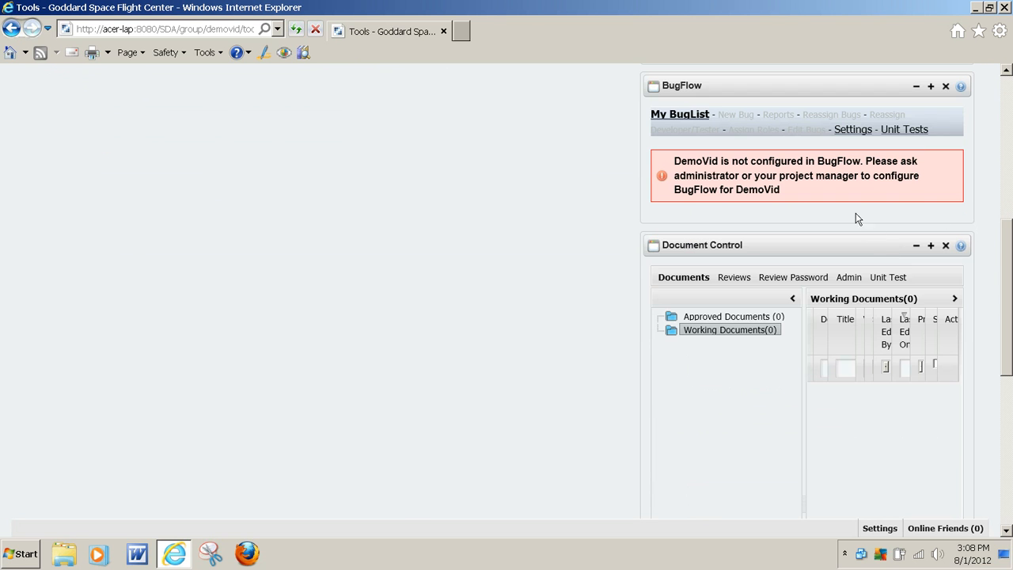
{"action": "scroll", "coordinate": [747, 228], "scroll_direction": "down", "scroll_amount": 2}
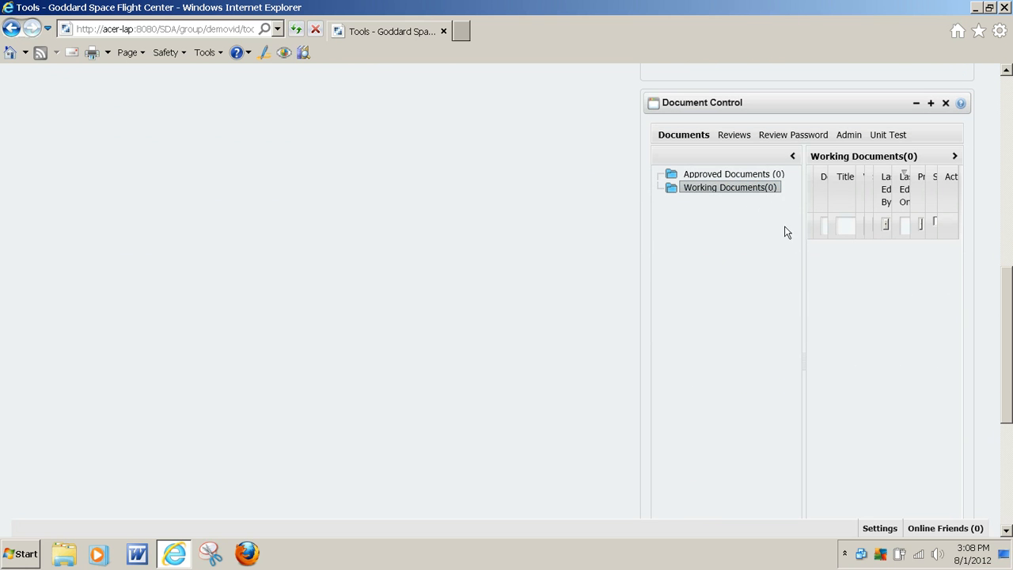
{"action": "scroll", "coordinate": [724, 232], "scroll_direction": "down", "scroll_amount": 2}
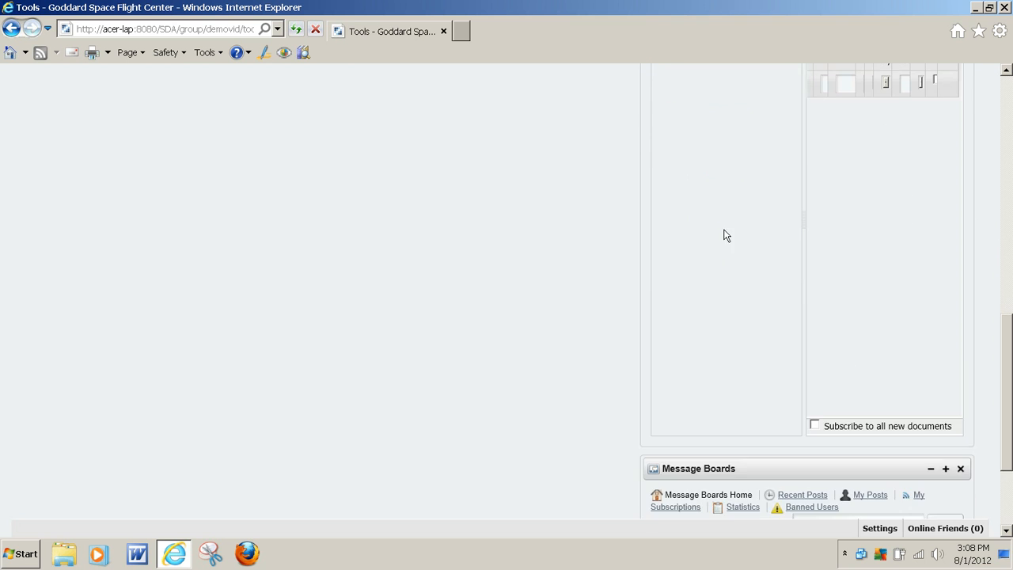
{"action": "scroll", "coordinate": [731, 235], "scroll_direction": "up", "scroll_amount": 4}
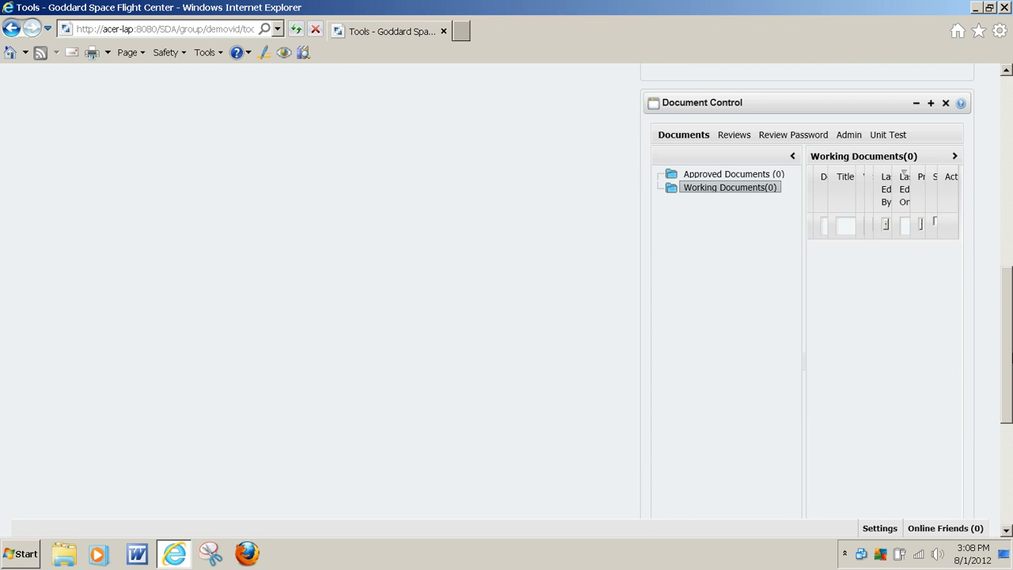
{"action": "left_click_drag", "start_coordinate": [1009, 358], "coordinate": [1010, 481]}
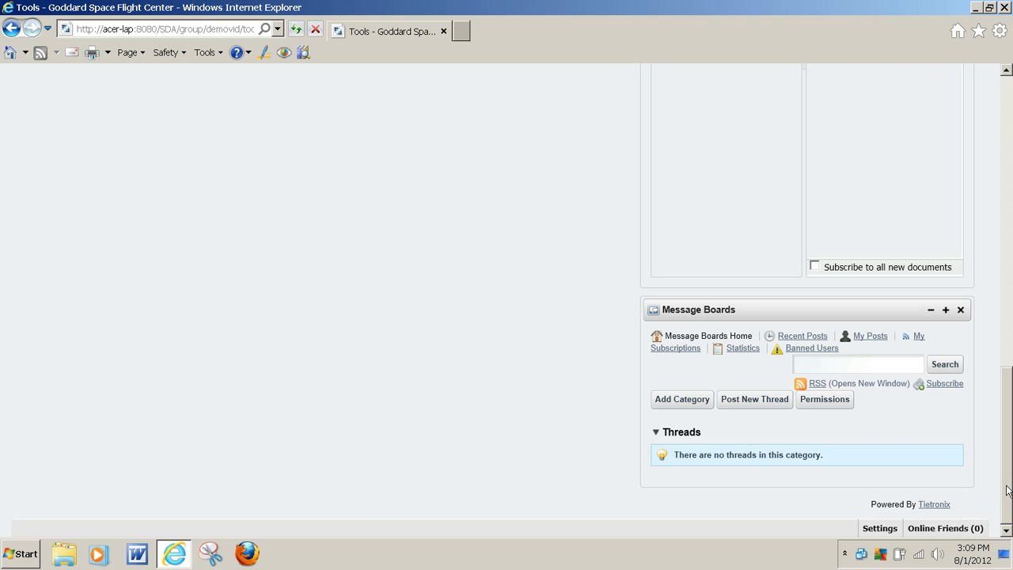
{"action": "scroll", "coordinate": [969, 443], "scroll_direction": "up", "scroll_amount": 10}
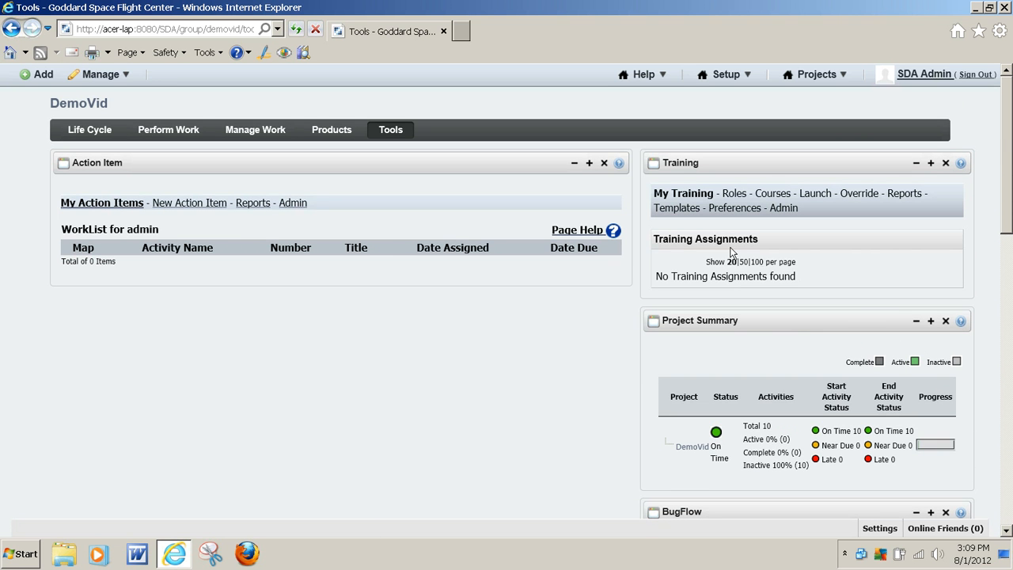